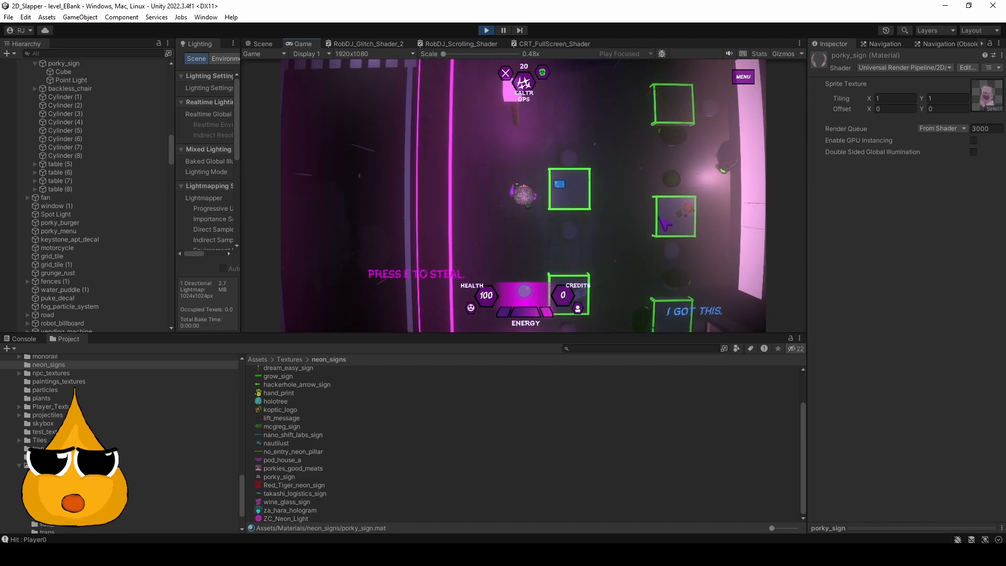
# Walk the player around the tables and the Porkies neon sign in the running game to examine the sign's glow, and stop play mode.
pyautogui.press('s')
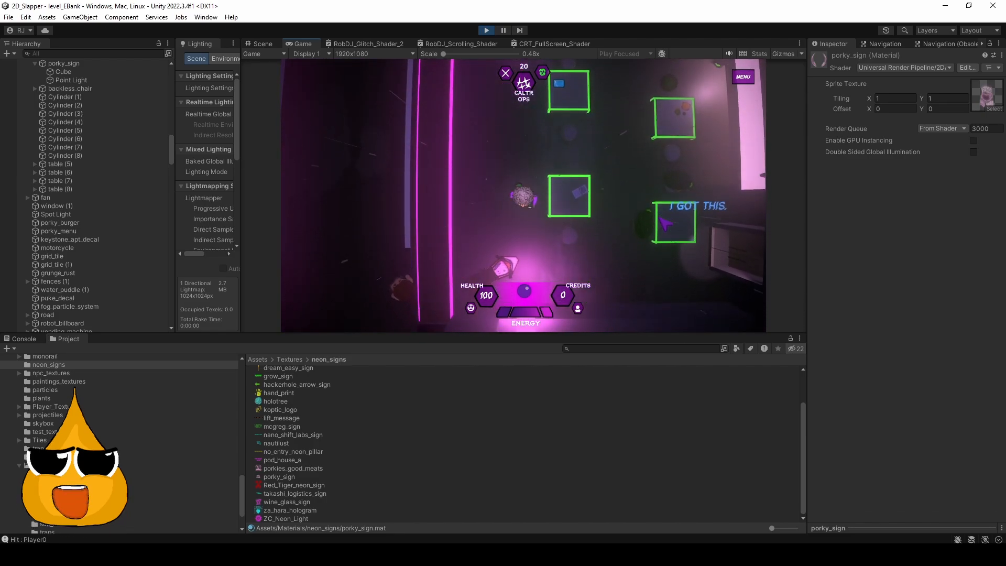
pyautogui.press('d')
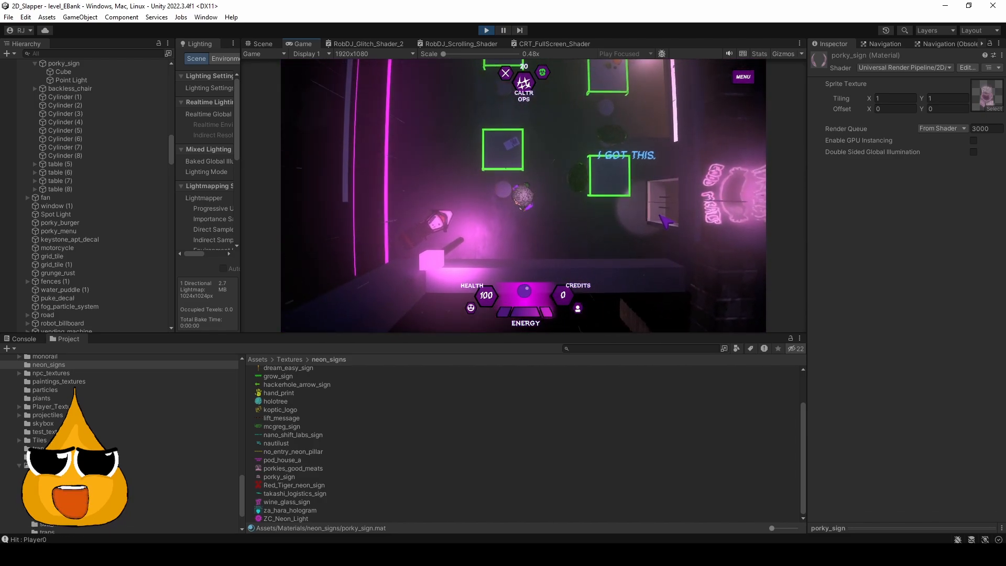
pyautogui.press('s')
pyautogui.press('d')
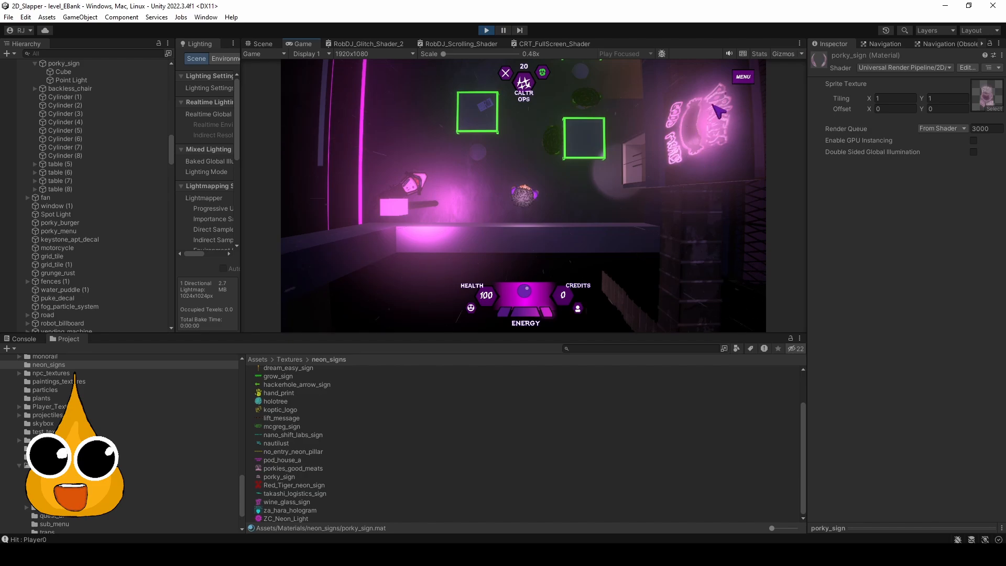
pyautogui.press('w')
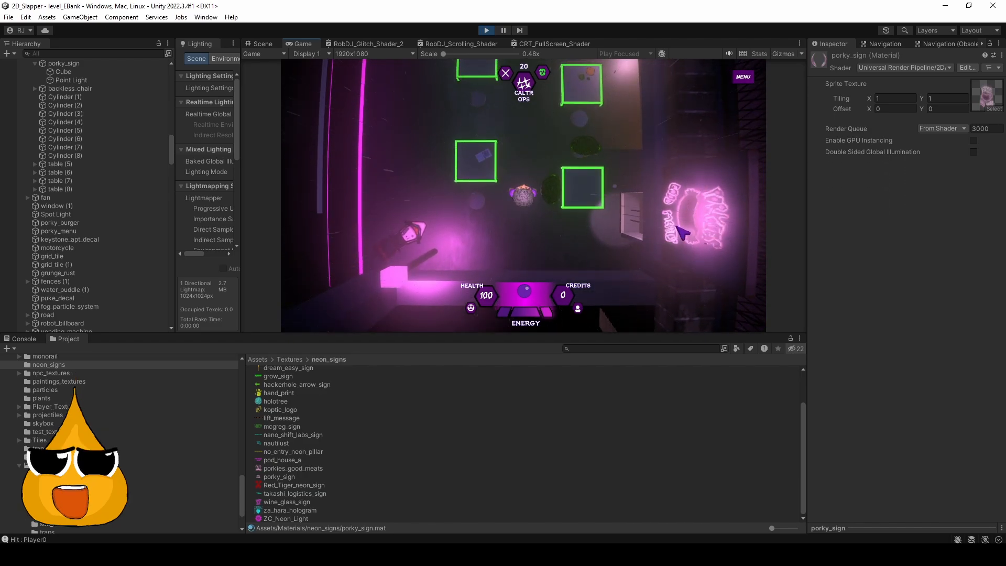
pyautogui.press('d')
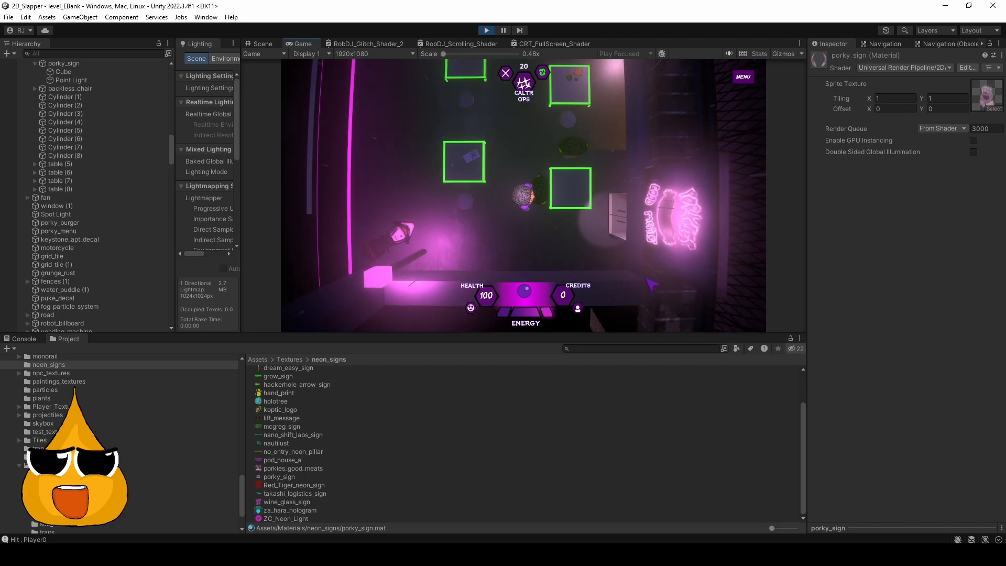
pyautogui.press('s')
pyautogui.press('a')
pyautogui.press('w')
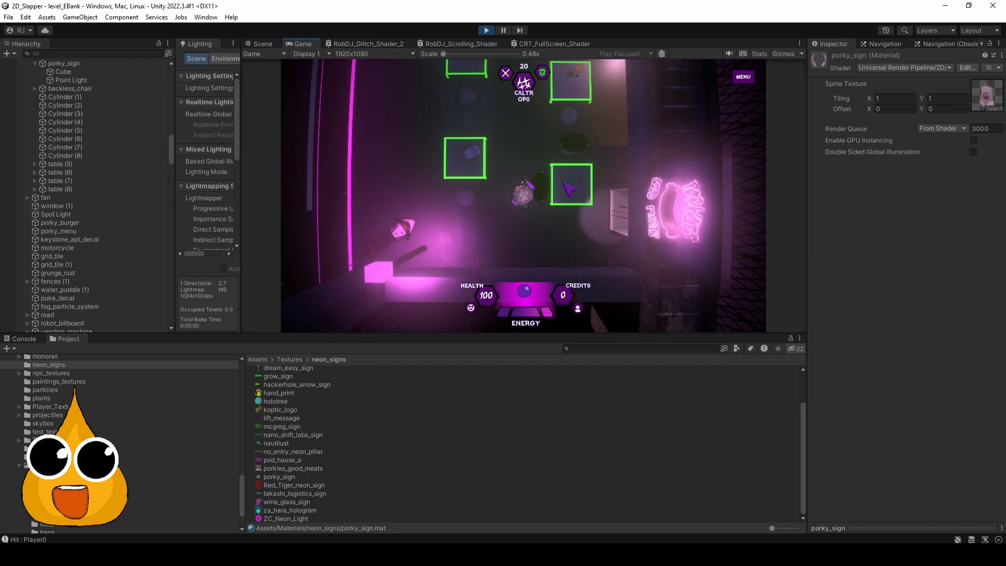
pyautogui.press('w')
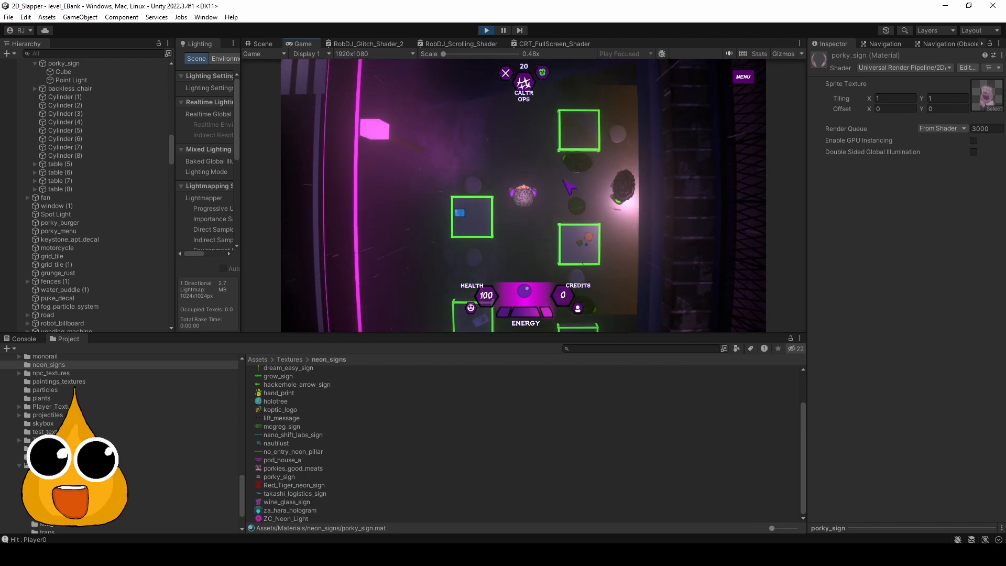
pyautogui.press('s')
pyautogui.press('s')
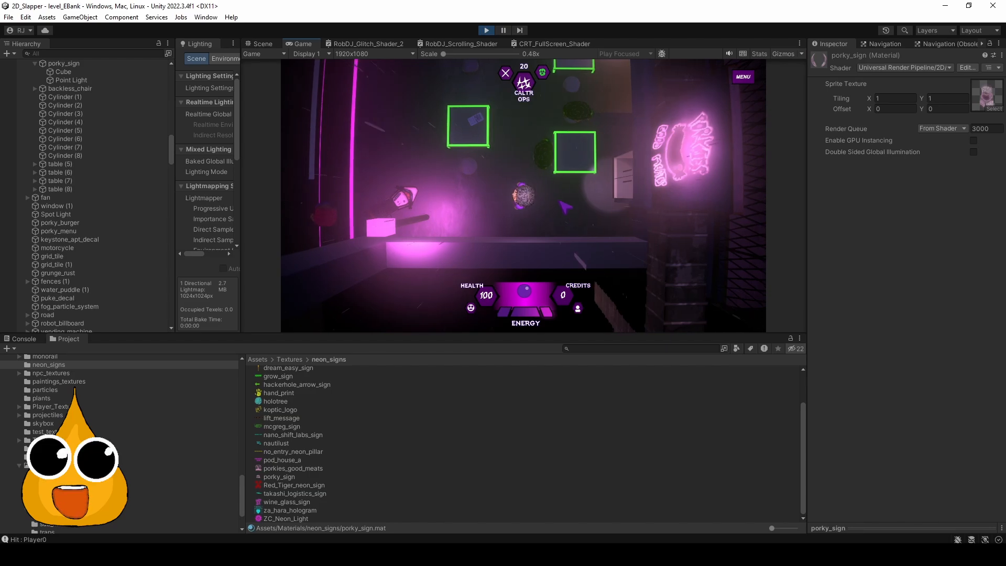
pyautogui.press('a')
pyautogui.press('w')
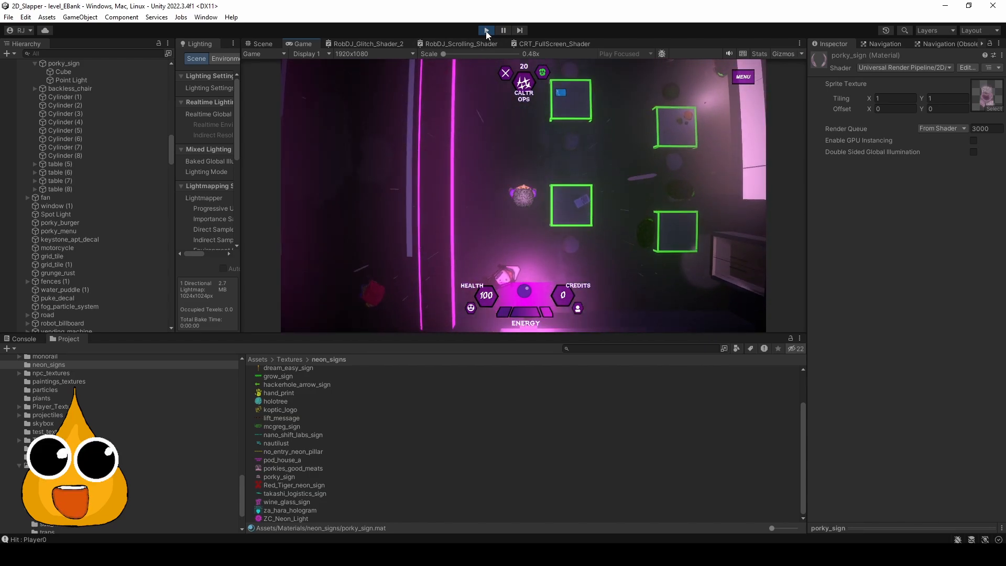
pyautogui.click(486, 31)
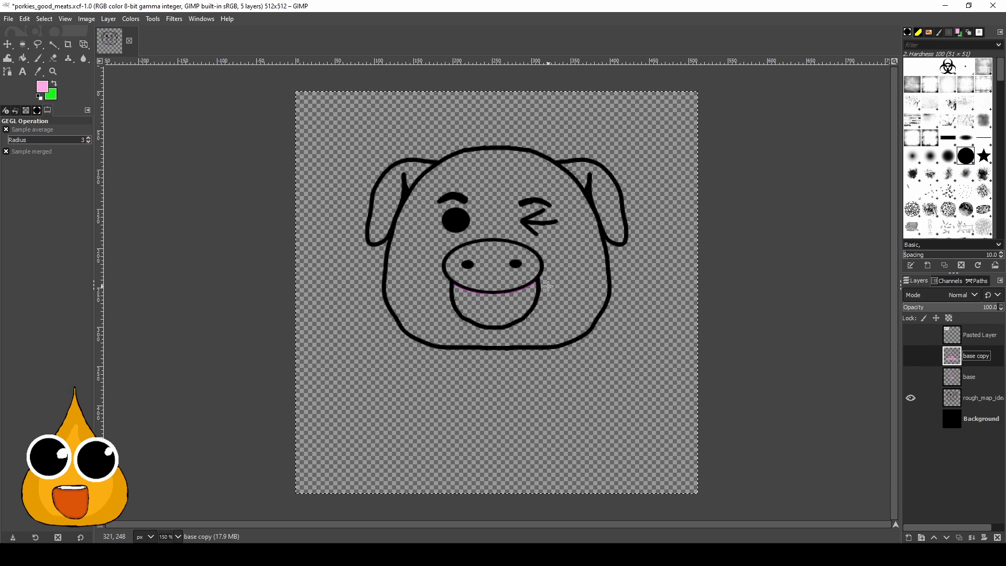
# Switch to GIMP and set the layer visibility so only the base copy and Background layers show.
pyautogui.click(911, 377)
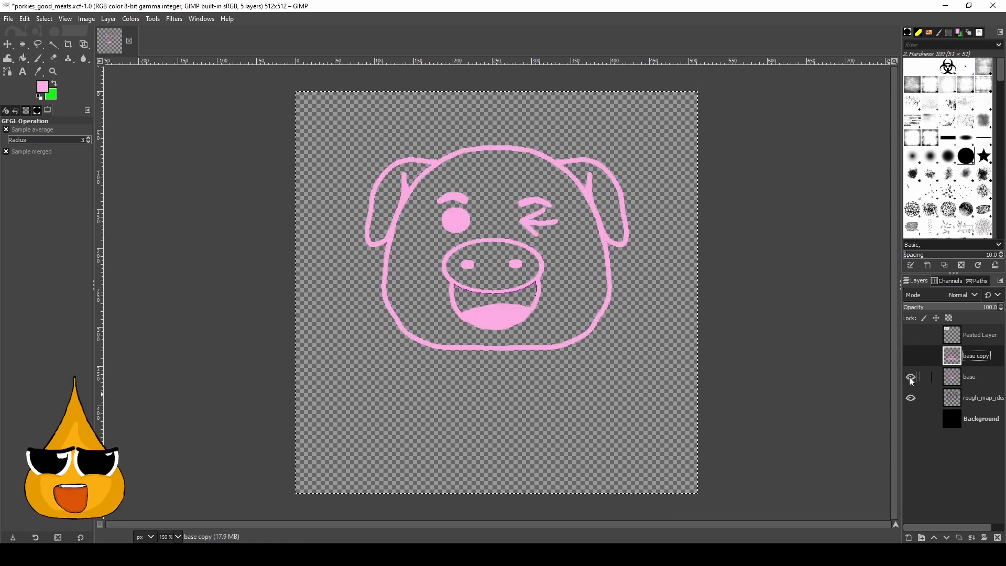
pyautogui.click(910, 398)
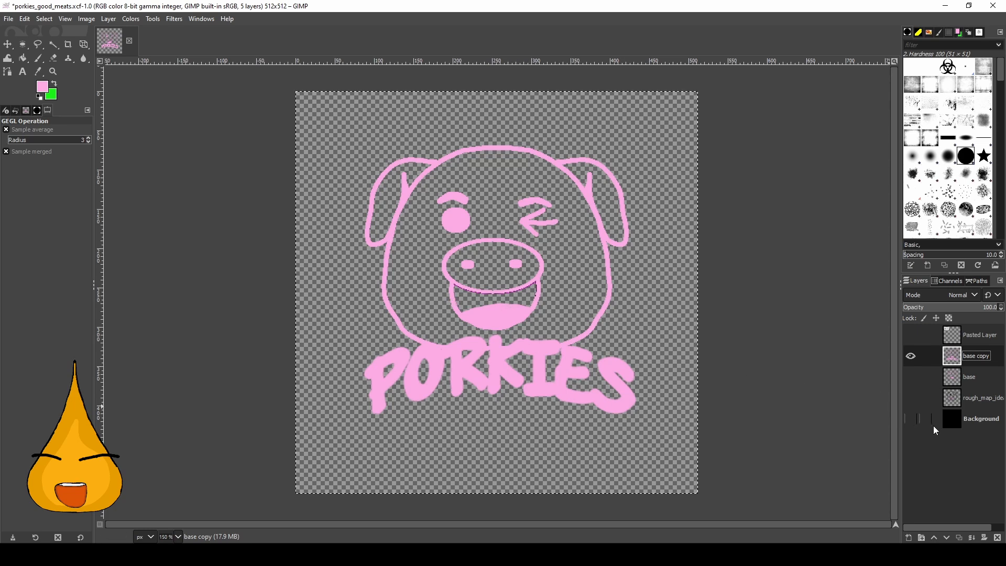
pyautogui.click(911, 419)
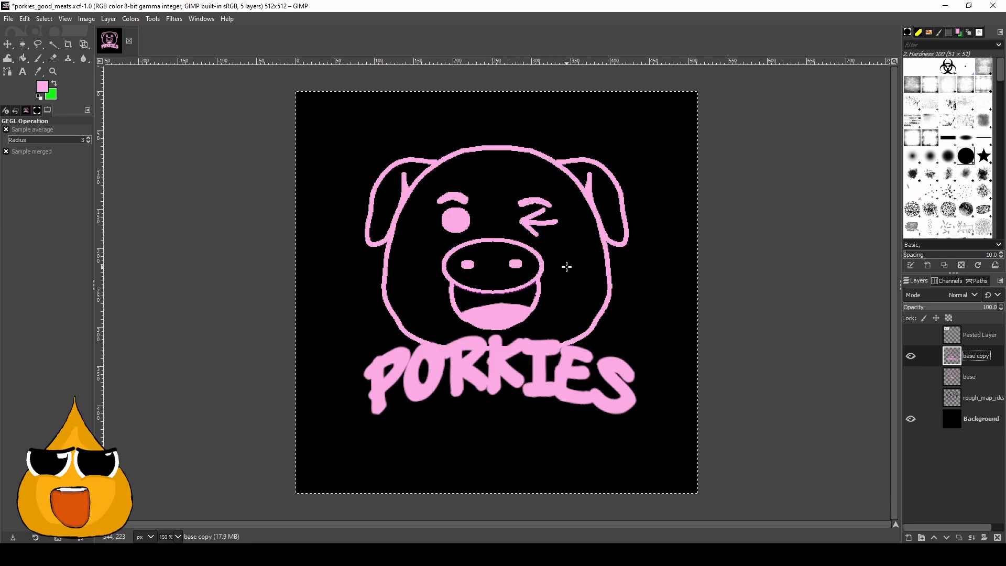
# Duplicate the base copy layer and rename the original layer to backup.
pyautogui.rightClick(969, 357)
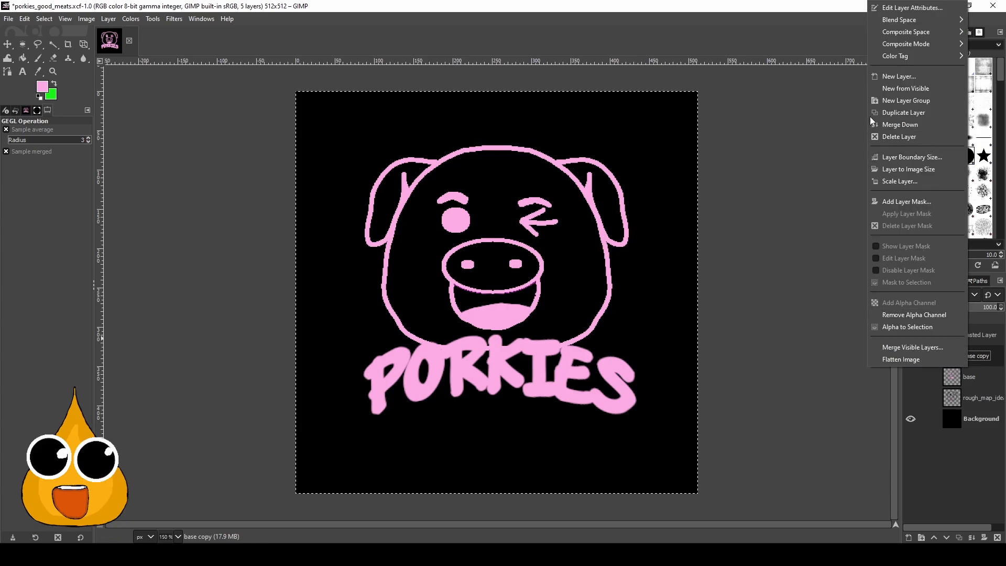
pyautogui.click(912, 113)
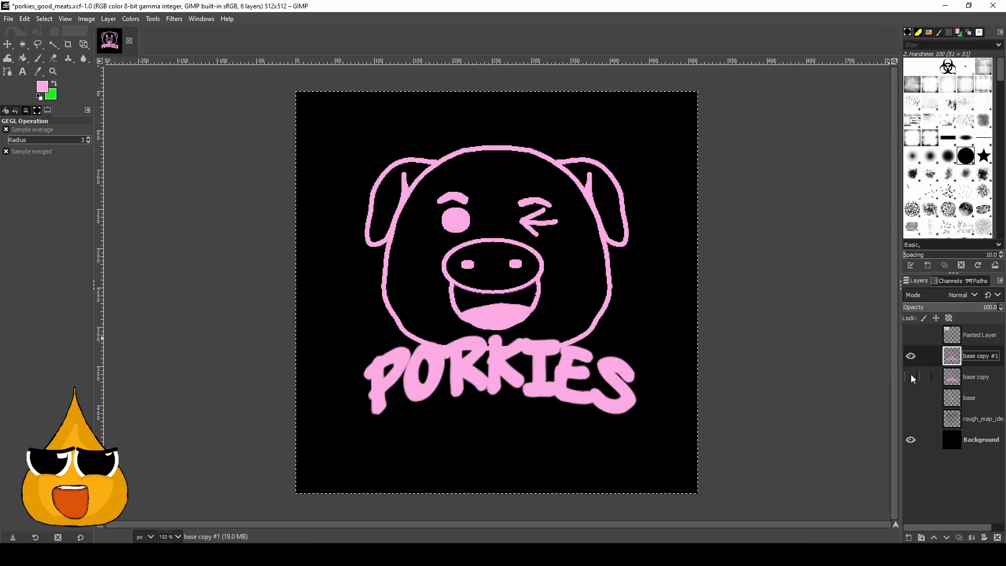
pyautogui.doubleClick(964, 379)
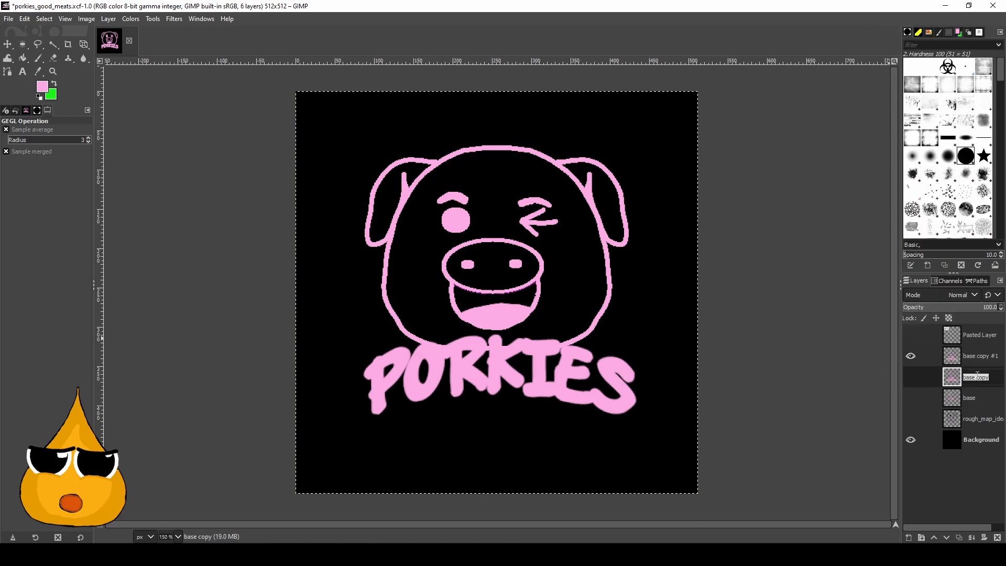
pyautogui.write('backup')
pyautogui.press('Return')
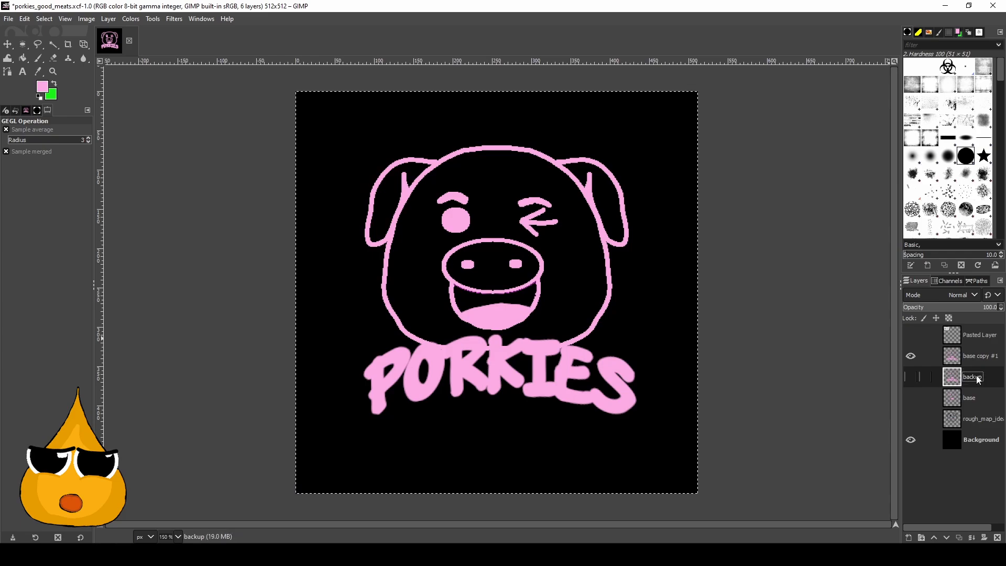
# Widen the layer list area and make the base copy #1 layer active, checking its visibility.
pyautogui.moveTo(898, 342); pyautogui.dragTo(821, 338)
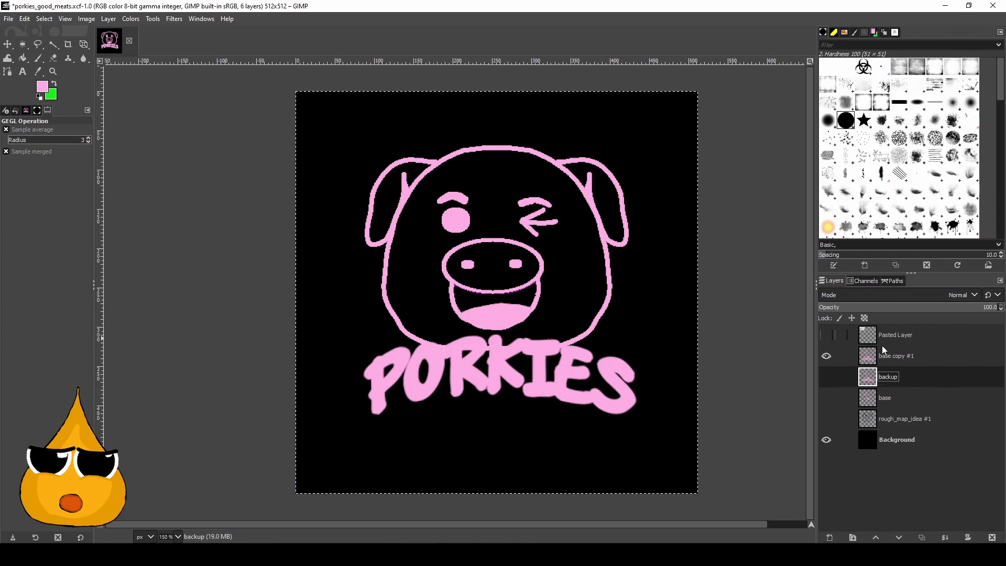
pyautogui.click(895, 355)
pyautogui.click(826, 356)
pyautogui.click(827, 356)
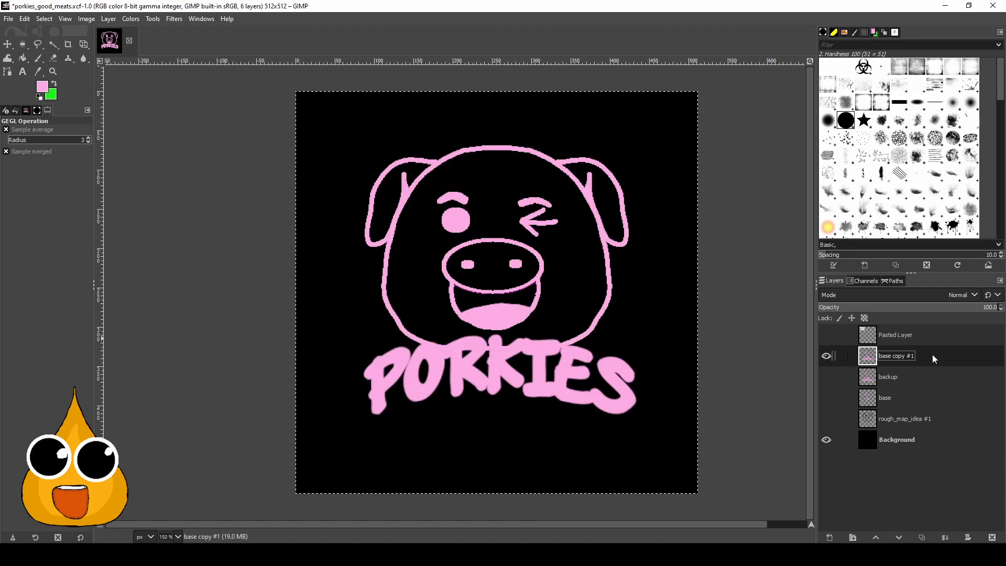
# Try a Gaussian Blur with Size X and Size Y of 2.00 on the base copy #1 layer, and undo it.
pyautogui.click(174, 20)
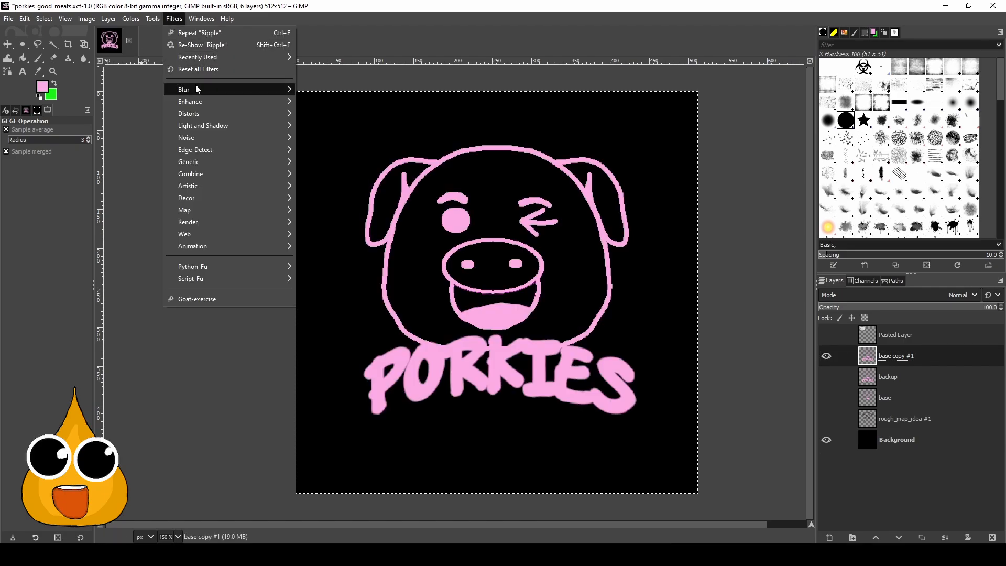
pyautogui.moveTo(200, 91)
pyautogui.click(330, 103)
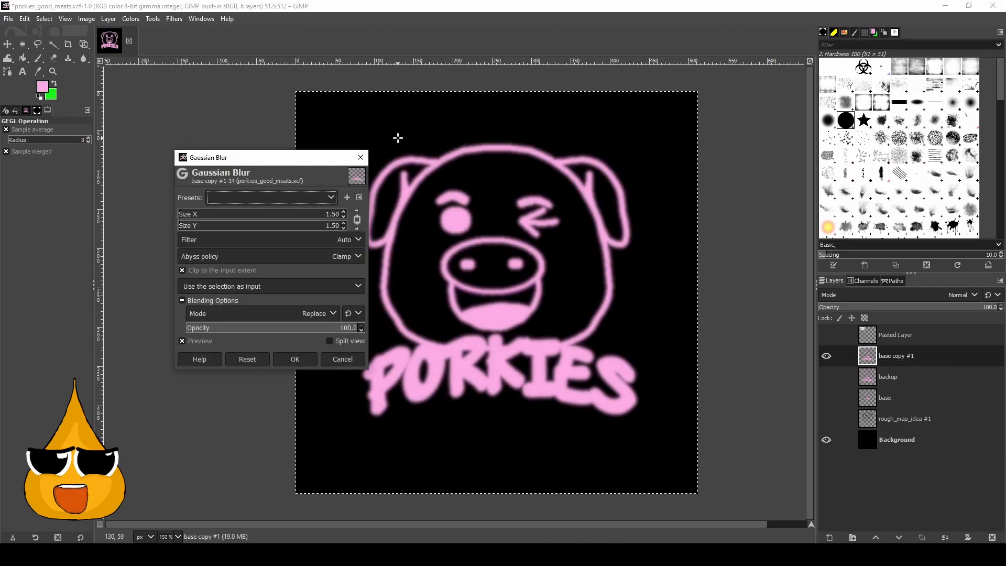
pyautogui.moveTo(185, 216)
pyautogui.mouseDown()
pyautogui.moveTo(169, 218)
pyautogui.moveTo(181, 216)
pyautogui.mouseUp()
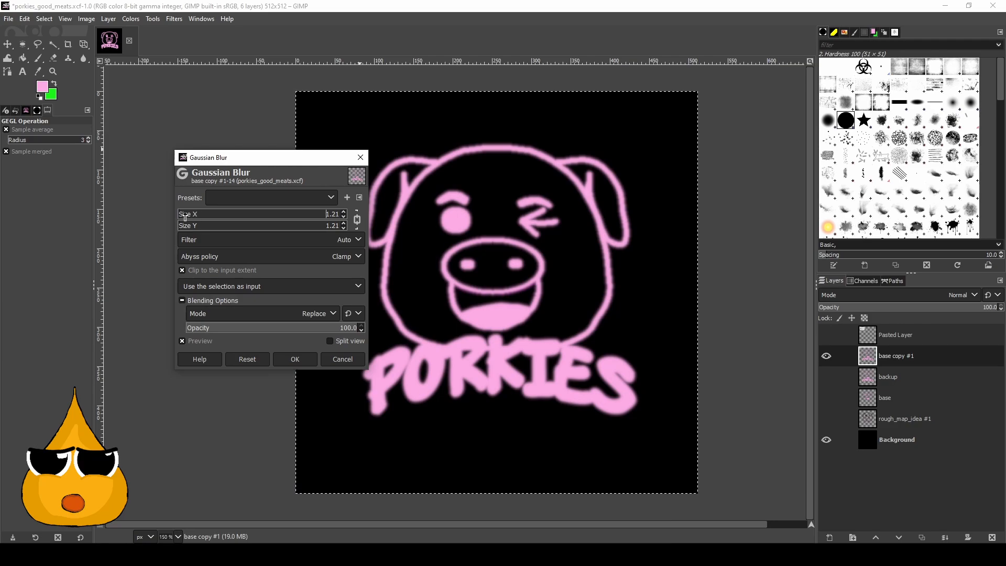
pyautogui.click(334, 215)
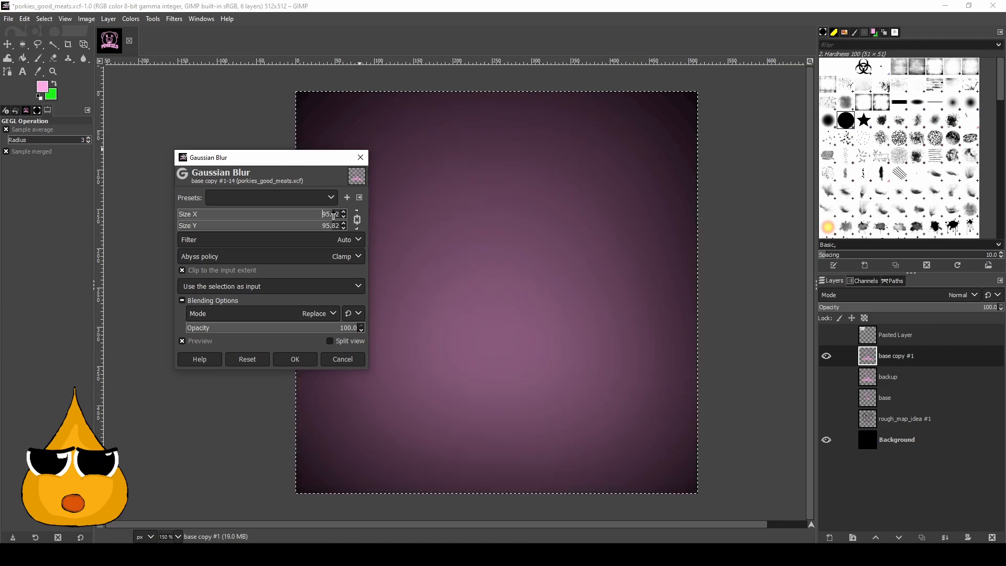
pyautogui.write('2')
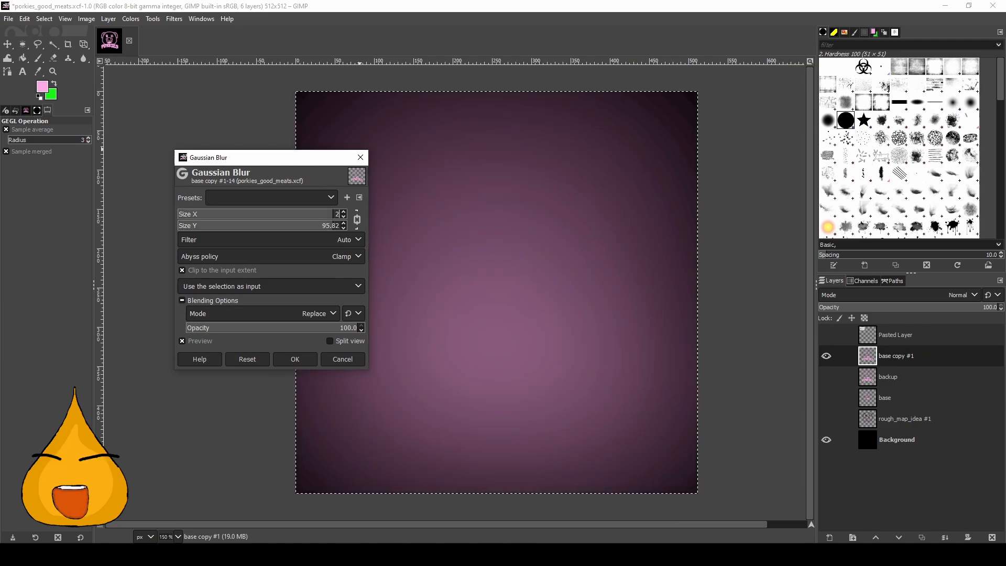
pyautogui.click(334, 226)
pyautogui.write('2')
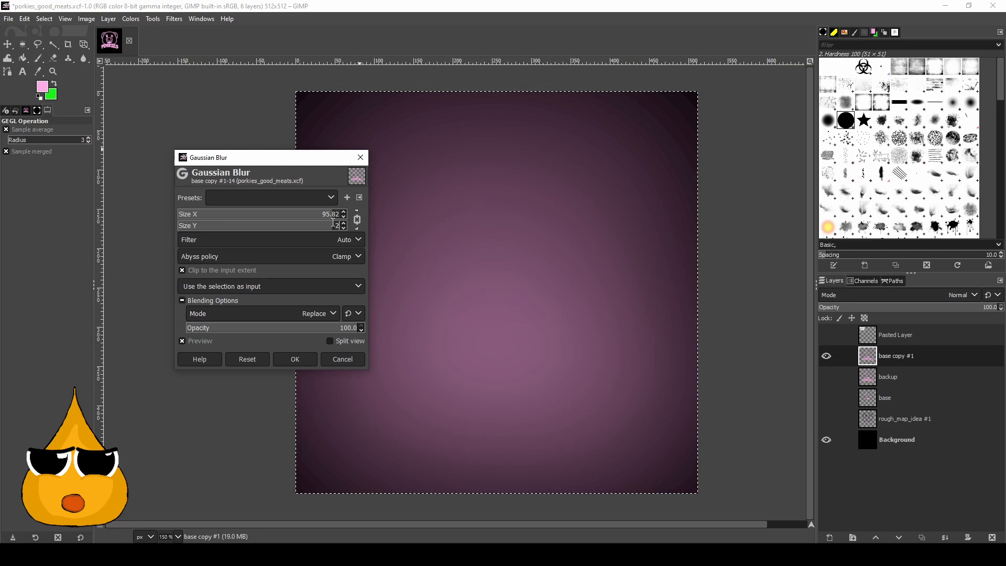
pyautogui.press('Return')
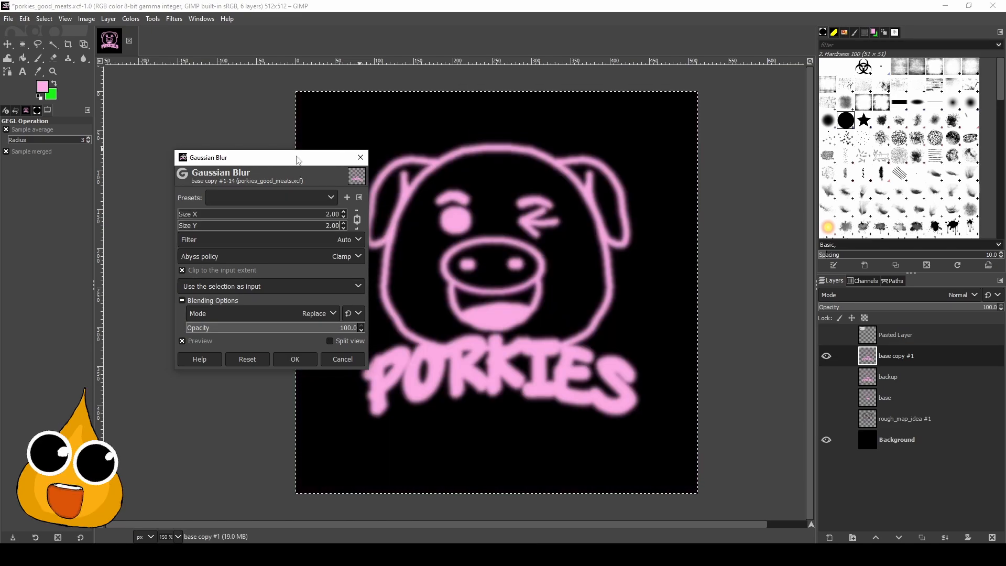
pyautogui.moveTo(296, 155); pyautogui.dragTo(271, 167)
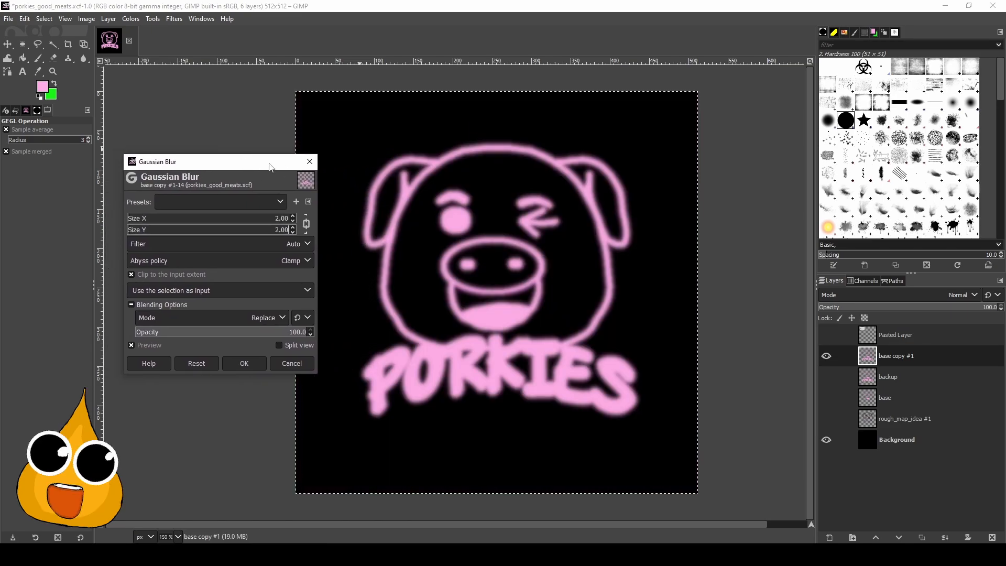
pyautogui.click(262, 364)
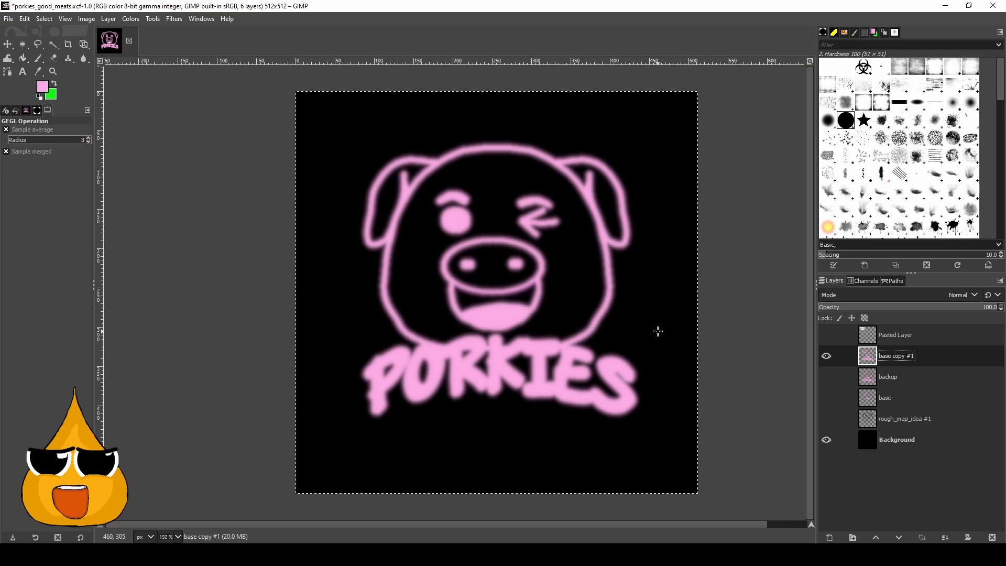
pyautogui.hotkey('ctrl', 'z')
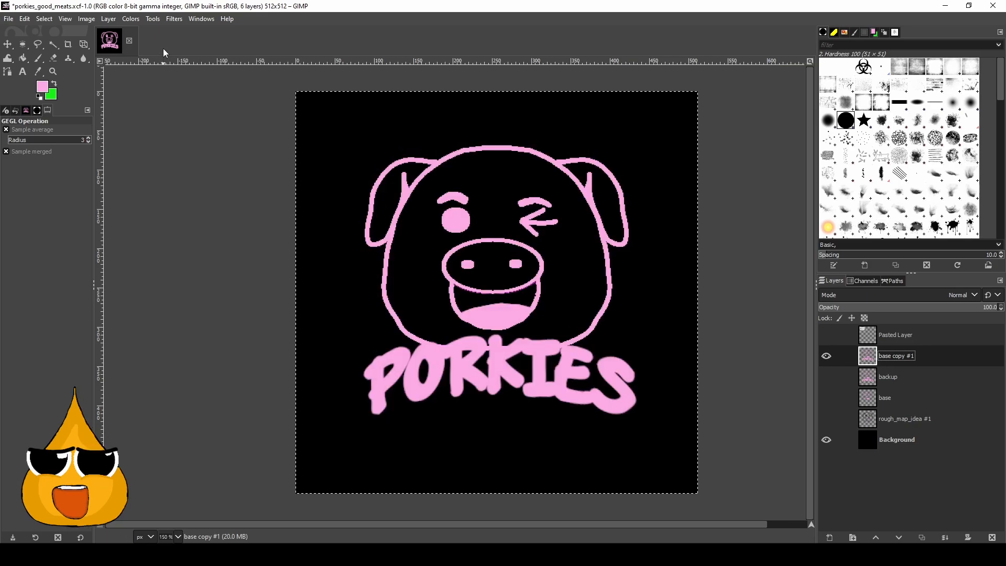
# Apply a Gaussian Blur with Size X and Size Y of 1.50 to the base copy #1 layer.
pyautogui.click(172, 22)
pyautogui.moveTo(201, 89)
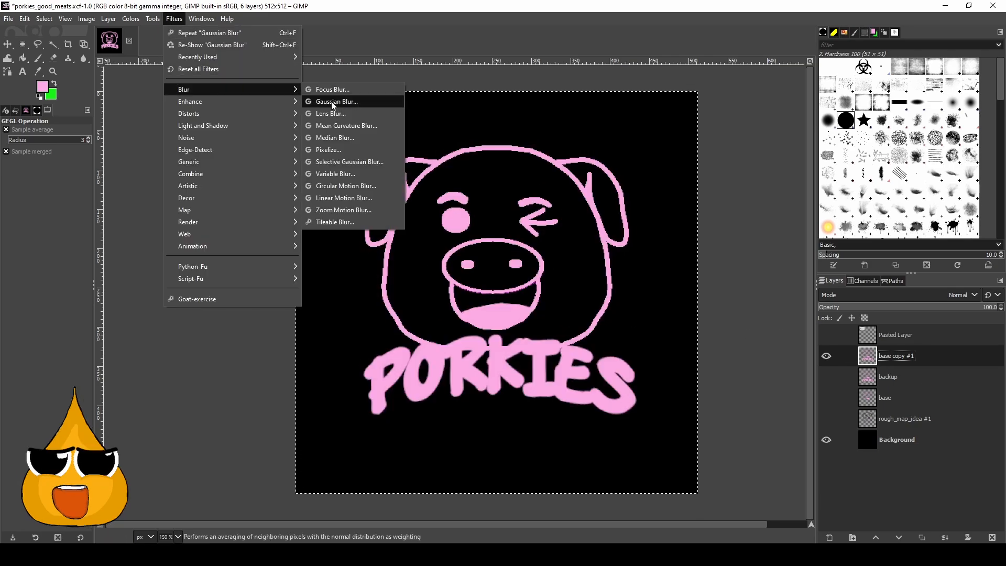
pyautogui.click(333, 101)
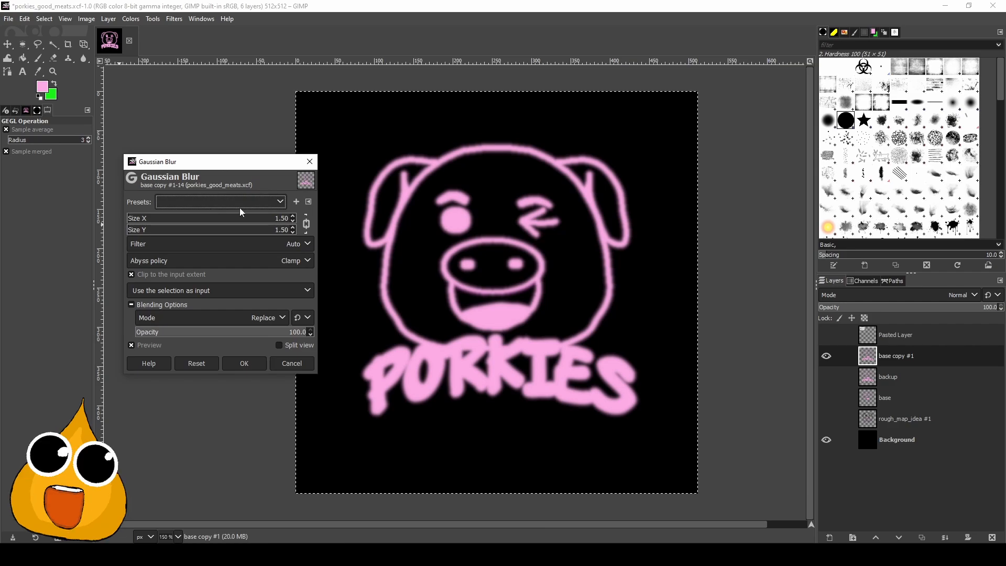
pyautogui.click(245, 363)
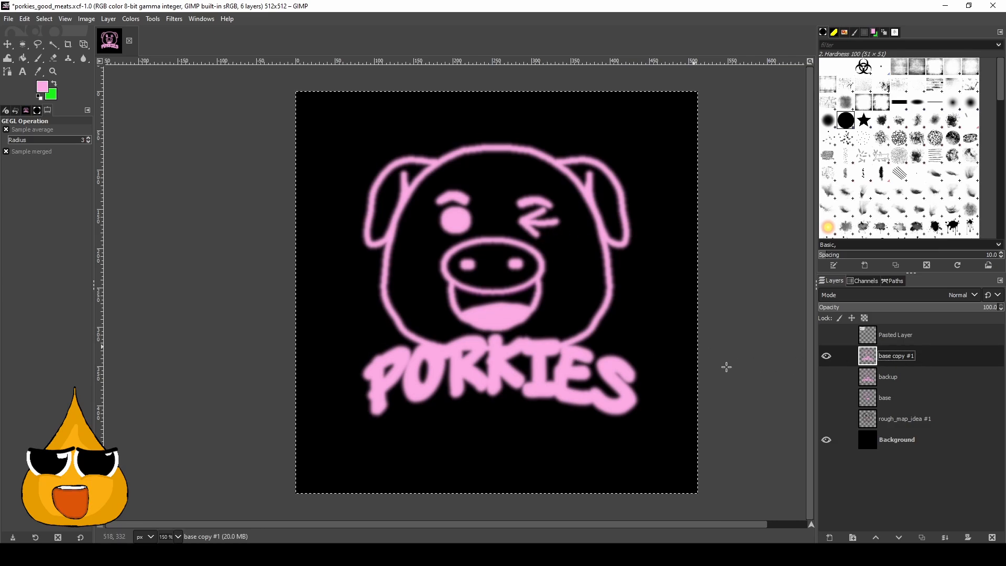
# Duplicate the blurred base copy #1 layer.
pyautogui.rightClick(888, 356)
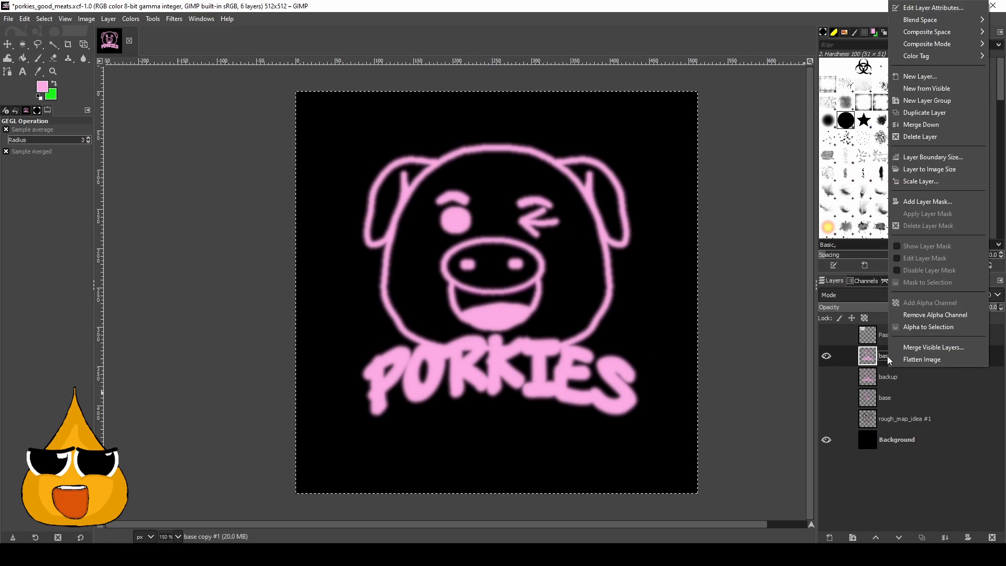
pyautogui.click(932, 113)
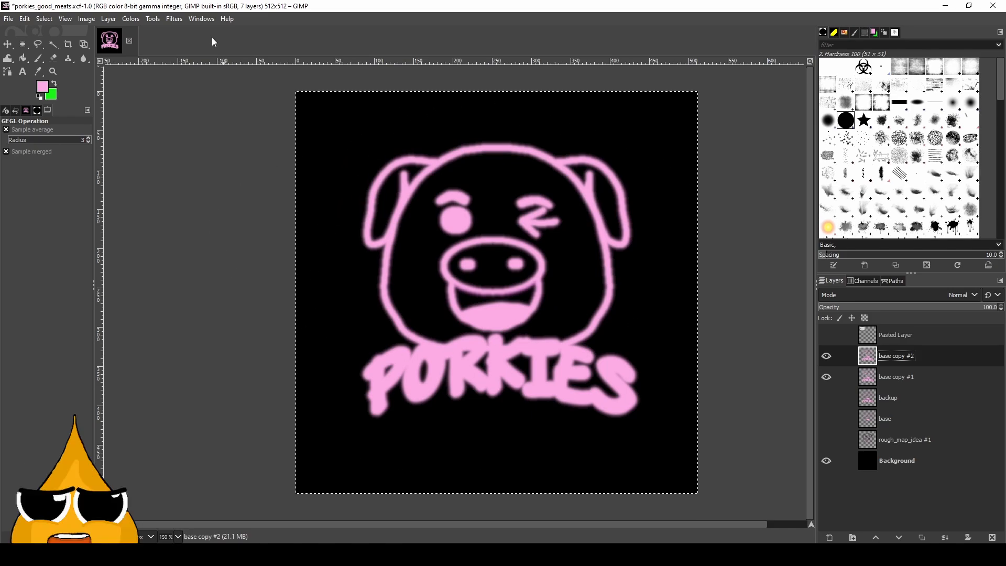
# Try a Gaussian Blur with Size X and Size Y of 11.18 on the base copy #2 layer, and undo it.
pyautogui.click(174, 19)
pyautogui.moveTo(208, 90)
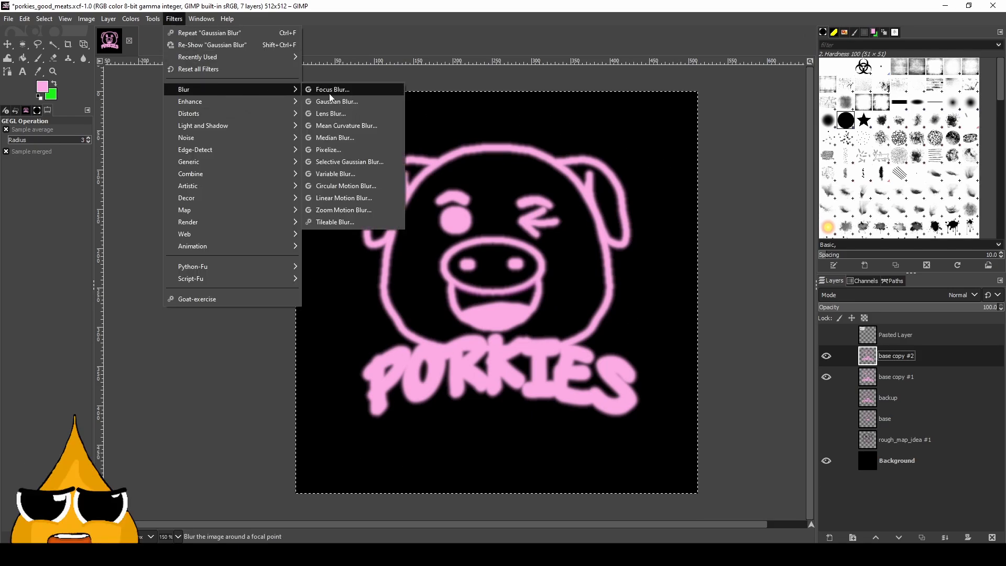
pyautogui.click(337, 103)
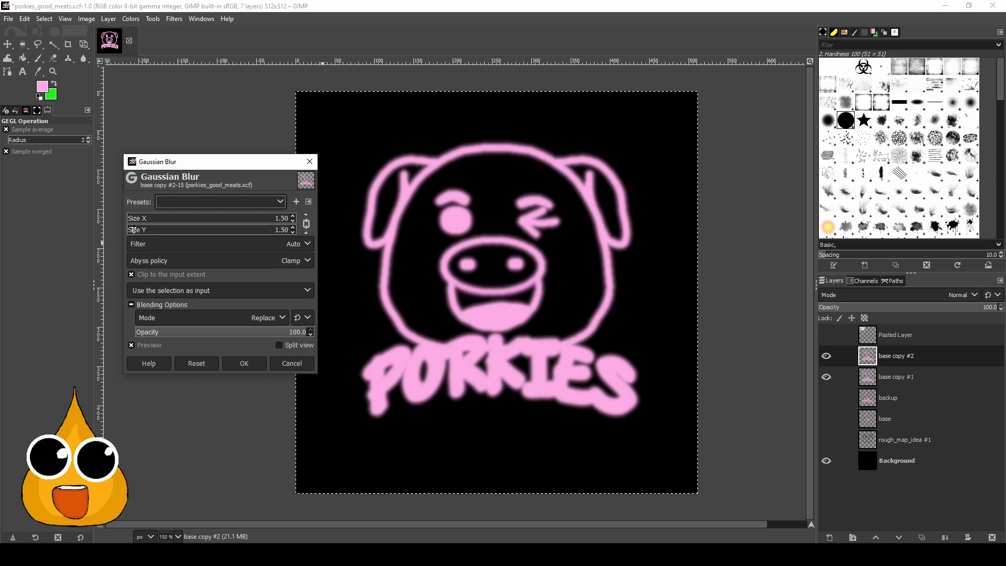
pyautogui.moveTo(131, 220); pyautogui.dragTo(206, 219)
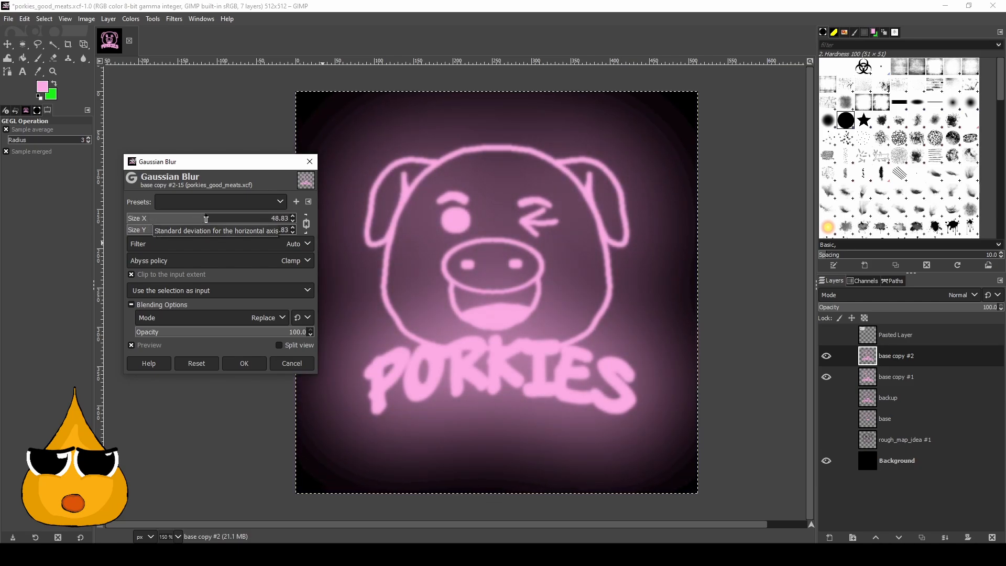
pyautogui.moveTo(205, 219); pyautogui.dragTo(149, 220)
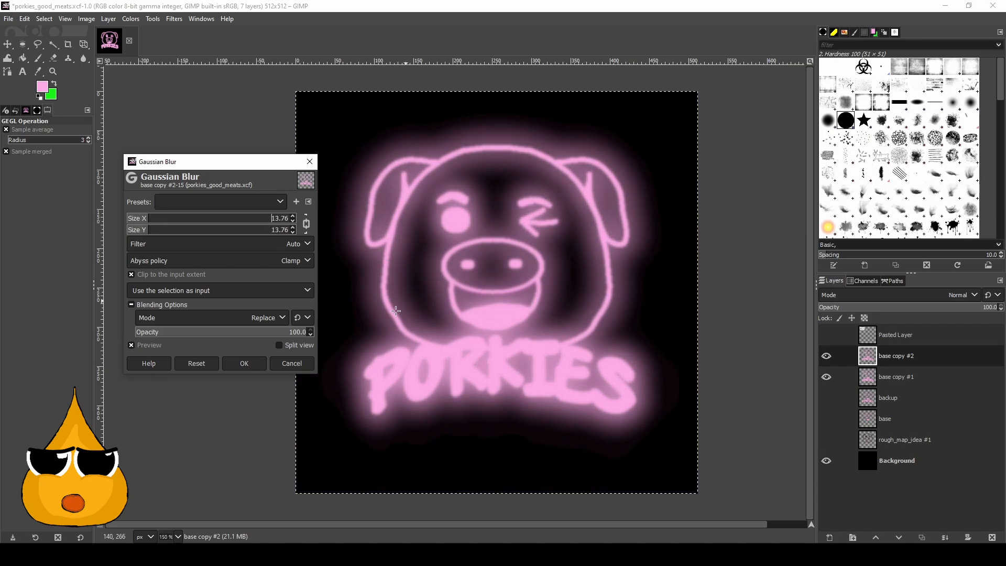
pyautogui.click(143, 219)
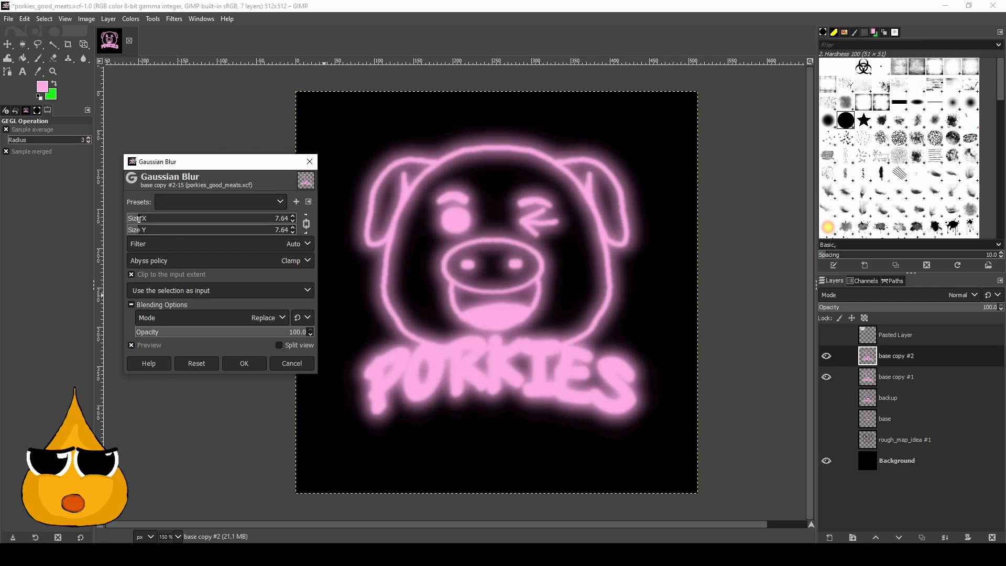
pyautogui.moveTo(143, 219)
pyautogui.mouseDown()
pyautogui.moveTo(135, 219)
pyautogui.moveTo(152, 219)
pyautogui.moveTo(144, 219)
pyautogui.mouseUp()
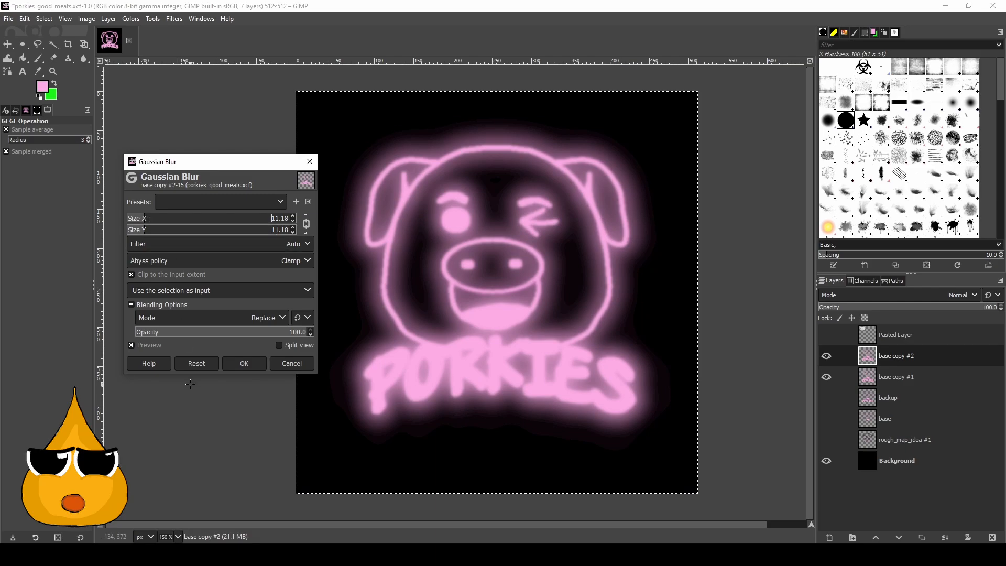
pyautogui.click(243, 367)
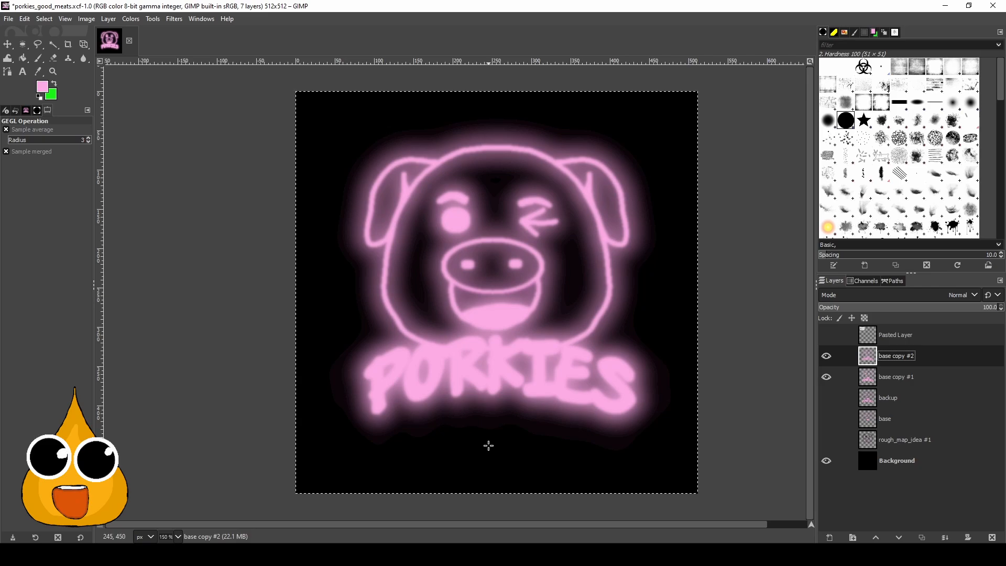
pyautogui.hotkey('ctrl', 'z')
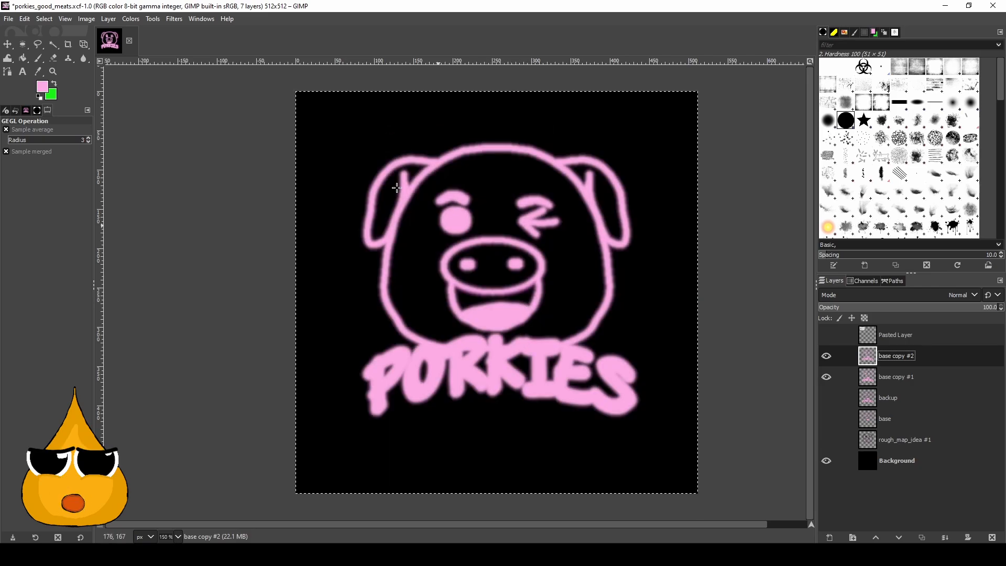
# Apply a Gaussian Blur with Size X and Size Y of 13.11 to the base copy #2 layer.
pyautogui.click(174, 19)
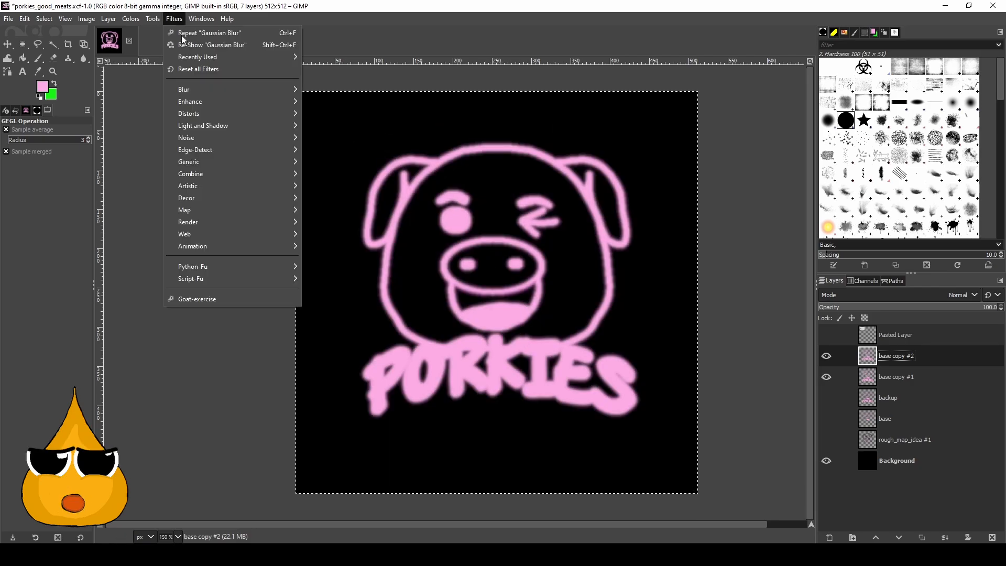
pyautogui.moveTo(202, 86)
pyautogui.click(335, 102)
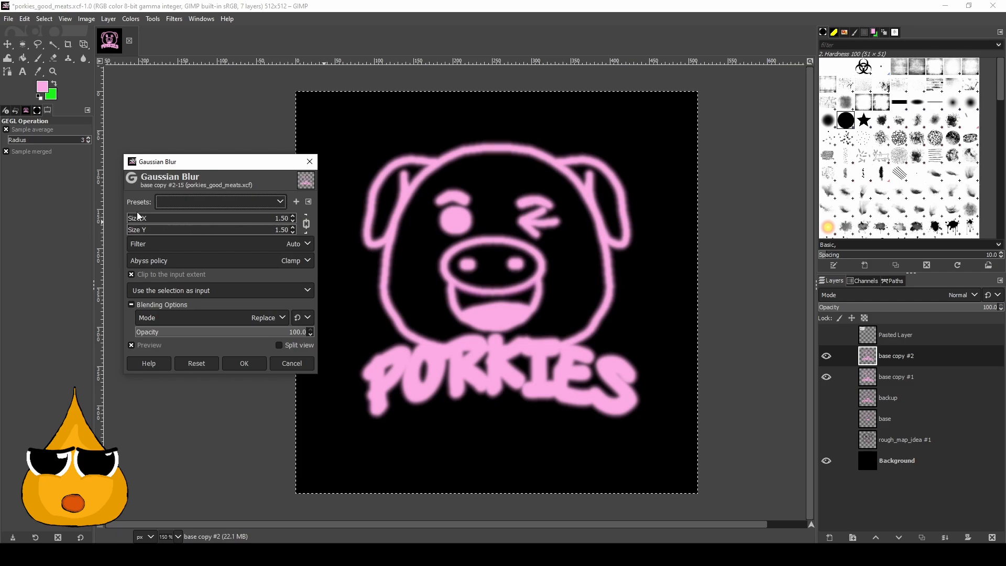
pyautogui.moveTo(134, 222); pyautogui.dragTo(147, 220)
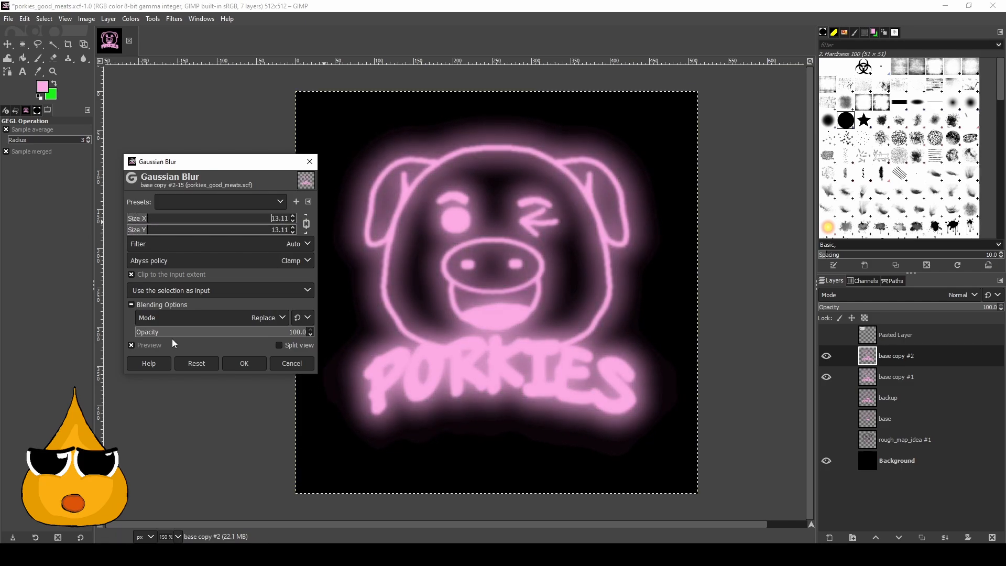
pyautogui.click(256, 369)
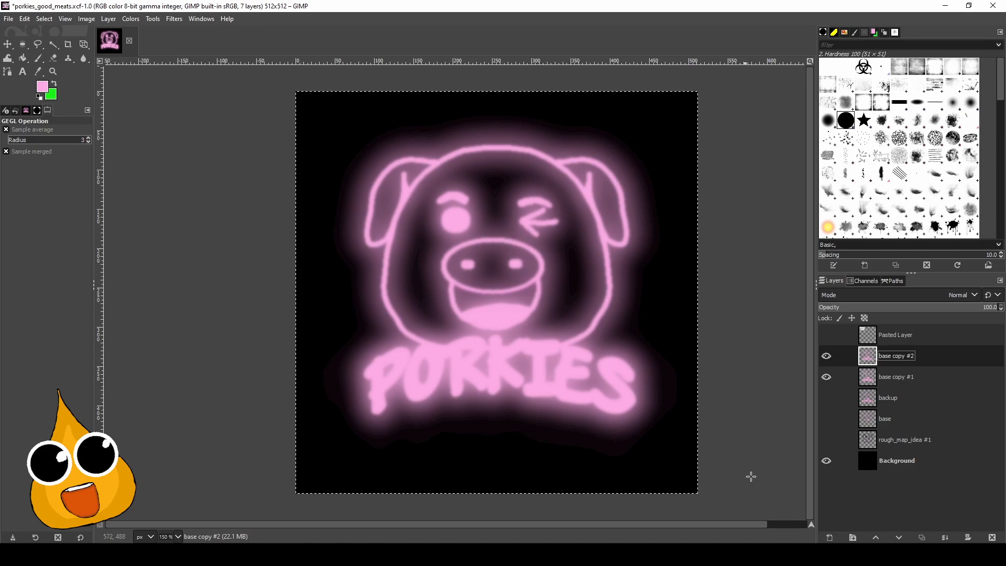
# Hide the Background layer and begin exporting the sign image with a transparent background.
pyautogui.click(828, 463)
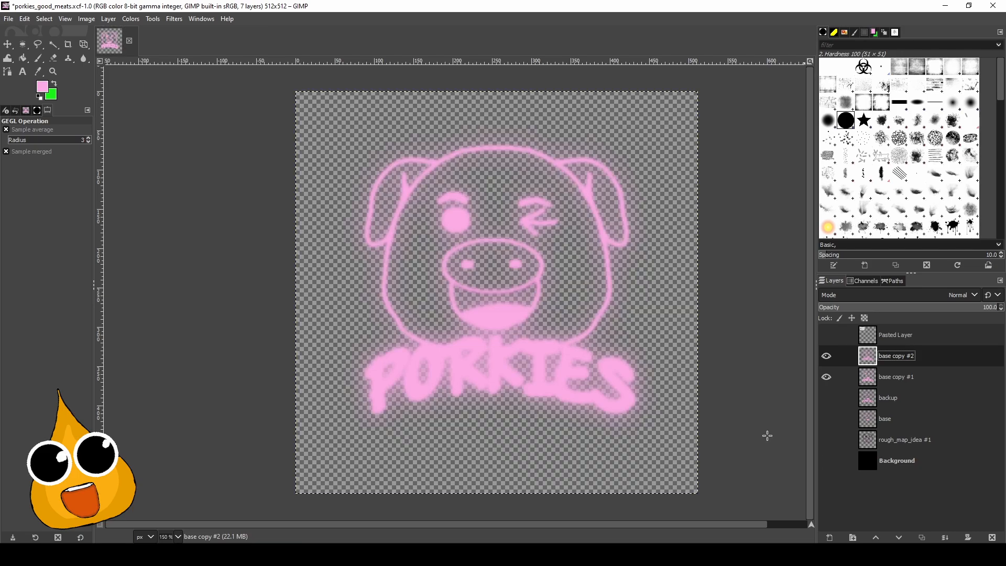
pyautogui.click(9, 23)
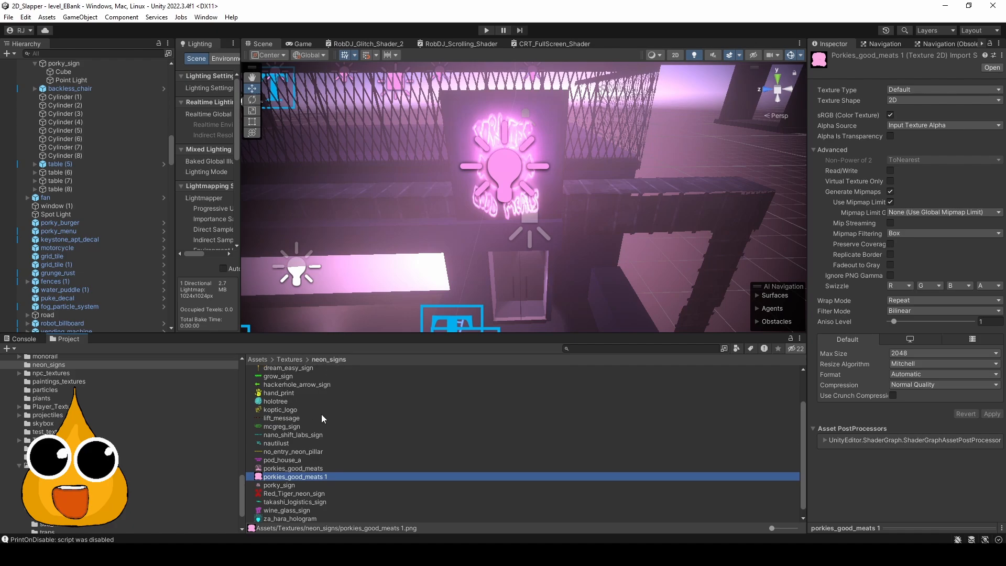
# In Unity's neon_signs textures, delete the old porkies_good_meats texture and rename porkies_good_meats 1 to porkies_good_meats.
pyautogui.scroll(3, 313, 448)
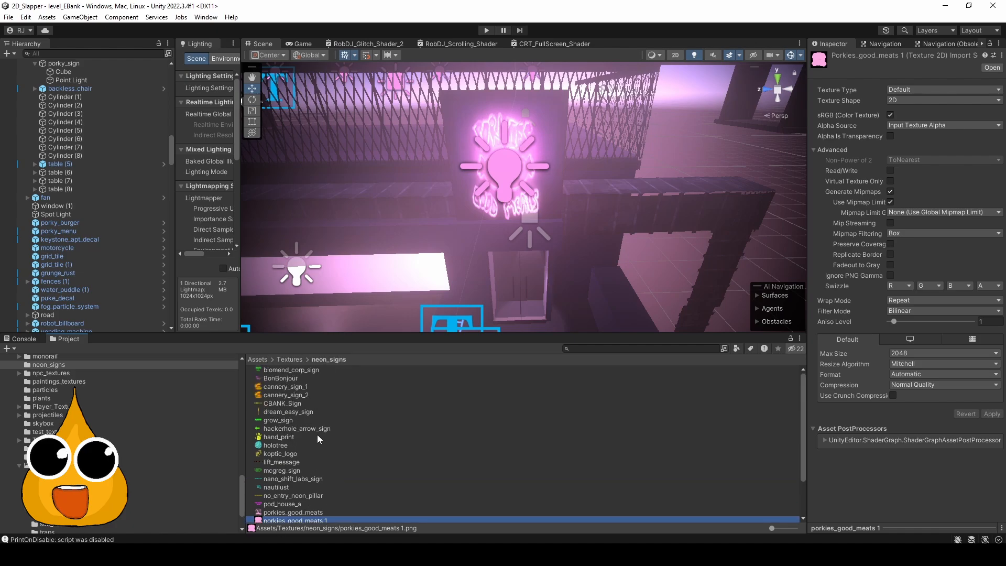
pyautogui.scroll(-3, 315, 429)
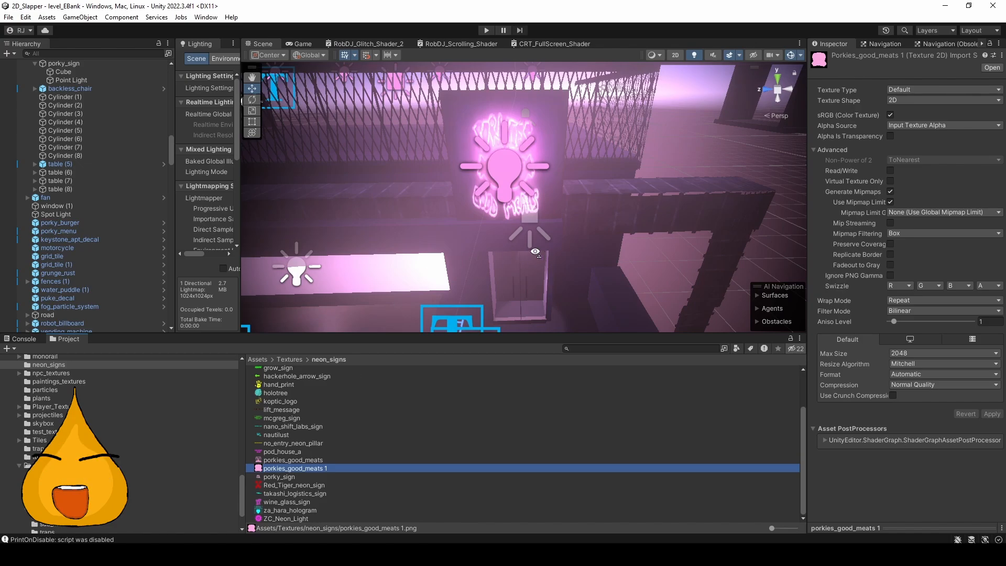
pyautogui.moveTo(676, 236); pyautogui.dragTo(557, 252)
pyautogui.press('w')
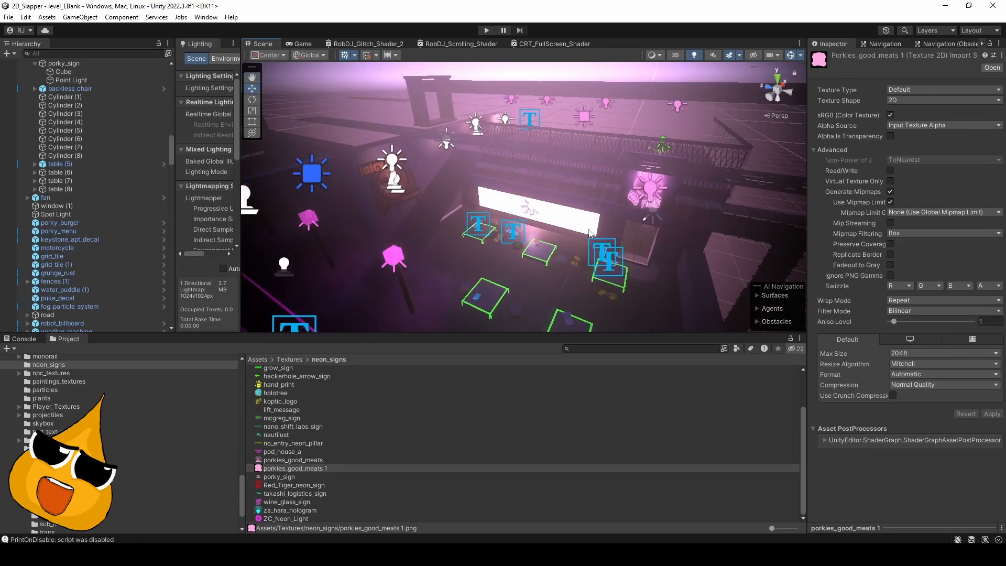
pyautogui.click(295, 463)
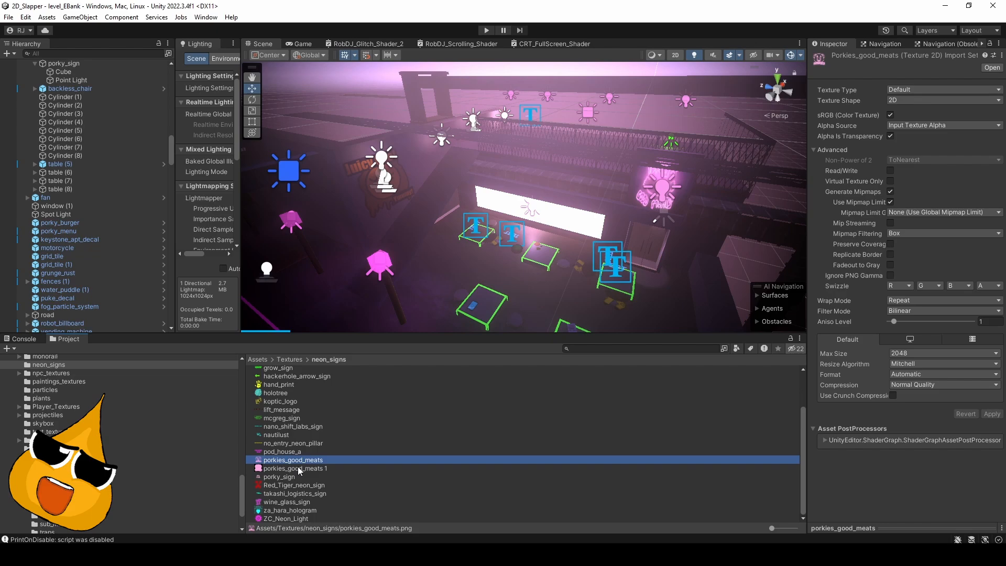
pyautogui.press('BackSpace')
pyautogui.press('BackSpace')
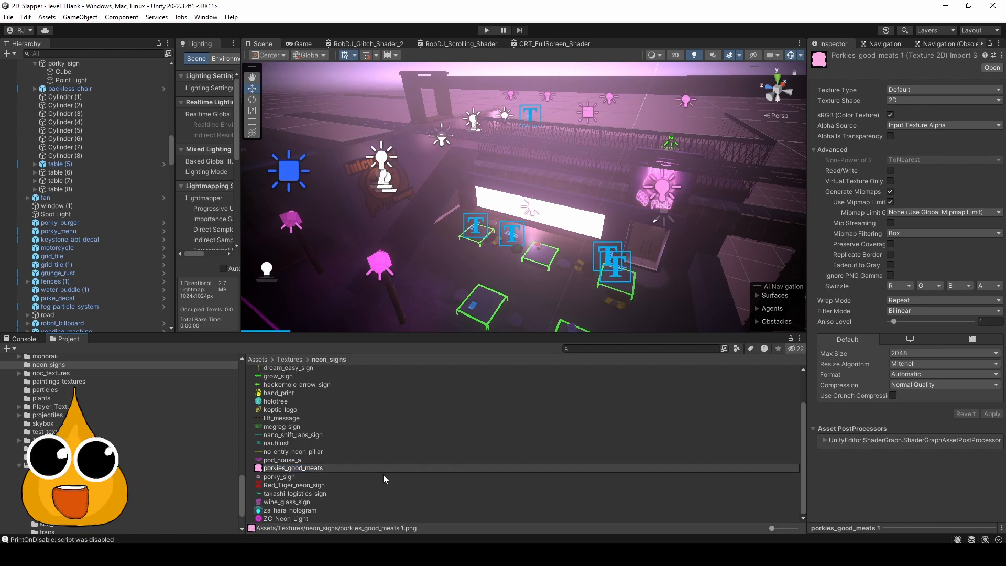
pyautogui.press('Return')
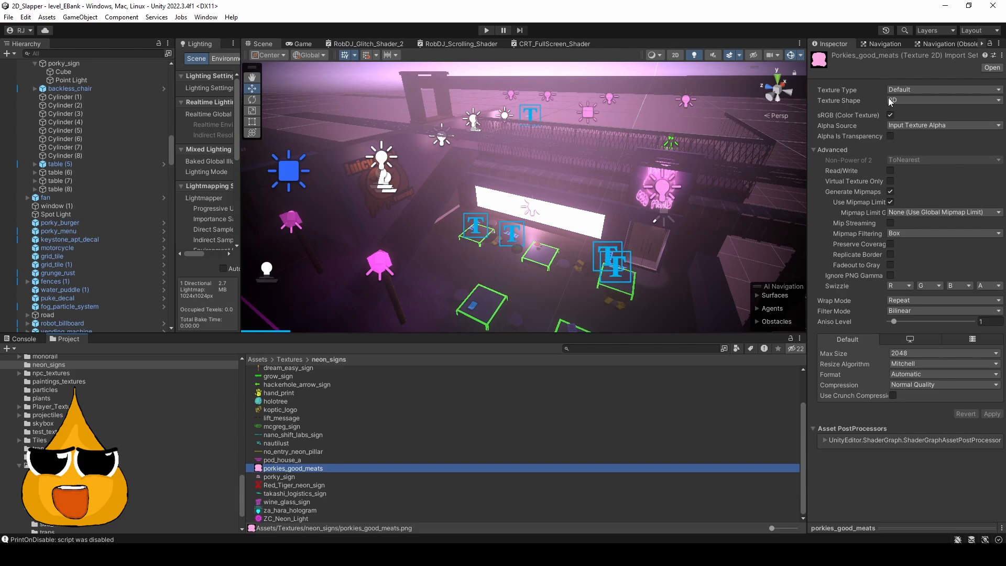
# Enable Alpha Is Transparency for the porkies_good_meats texture, keeping the Default texture type, and apply the import settings.
pyautogui.click(912, 92)
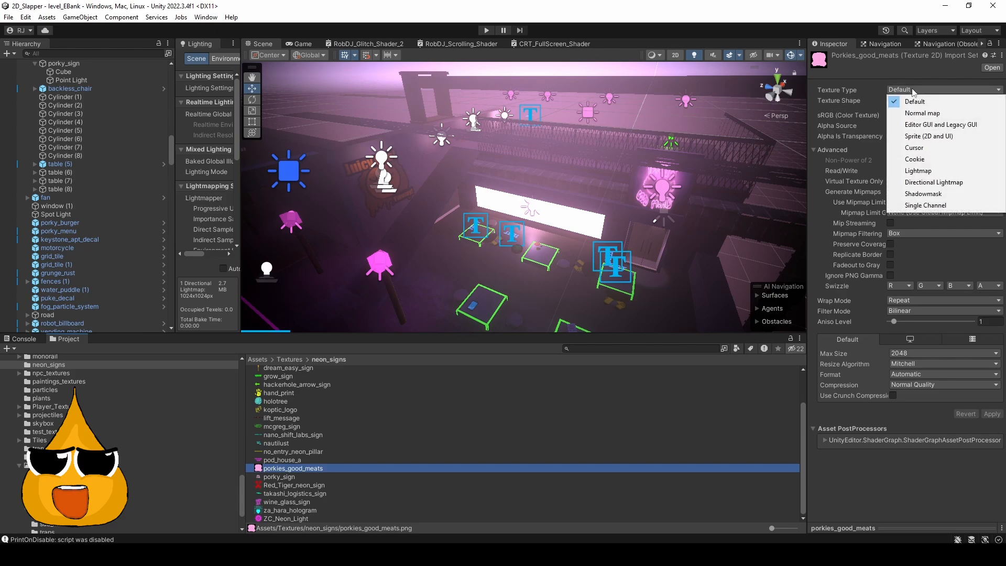
pyautogui.click(851, 490)
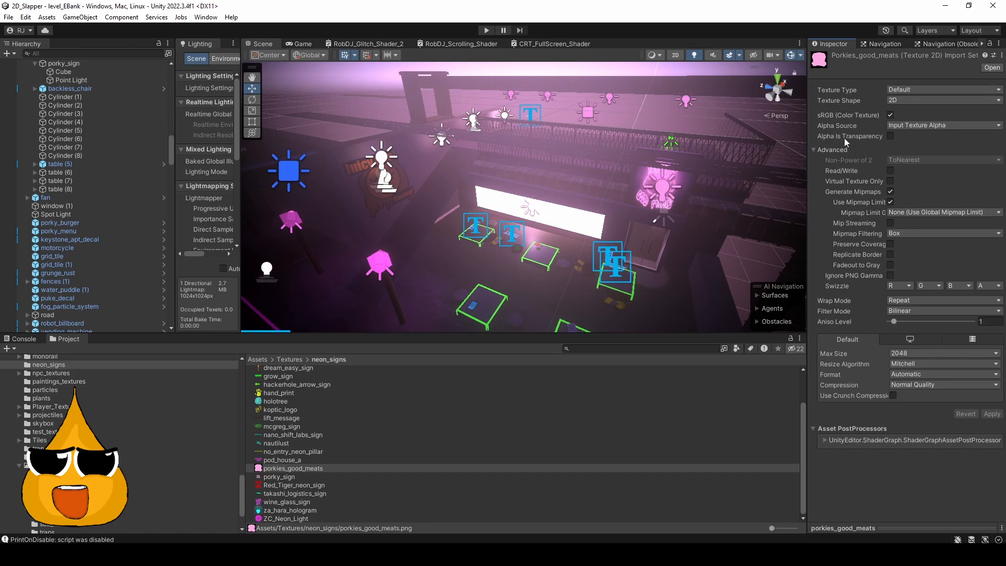
pyautogui.click(890, 135)
pyautogui.click(992, 414)
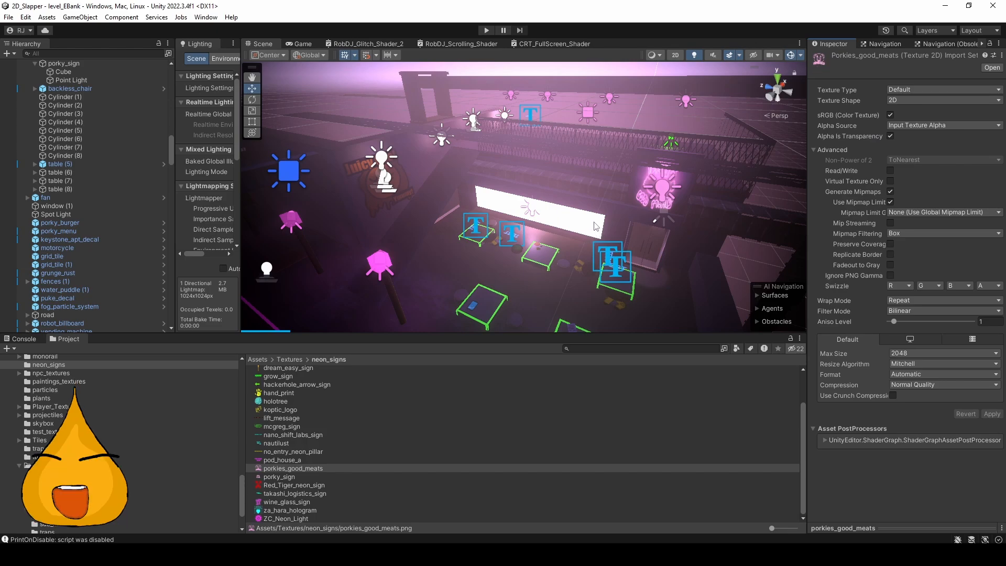
# Inspect the existing neon sign above the shop in the scene and find its object in the porkies_good_meats group.
pyautogui.moveTo(625, 204); pyautogui.dragTo(594, 162)
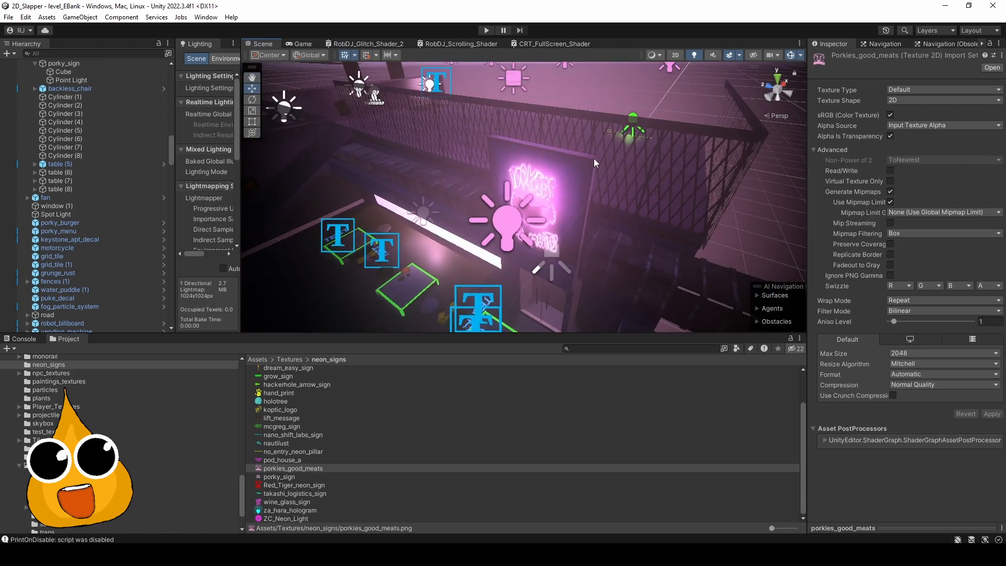
pyautogui.click(539, 180)
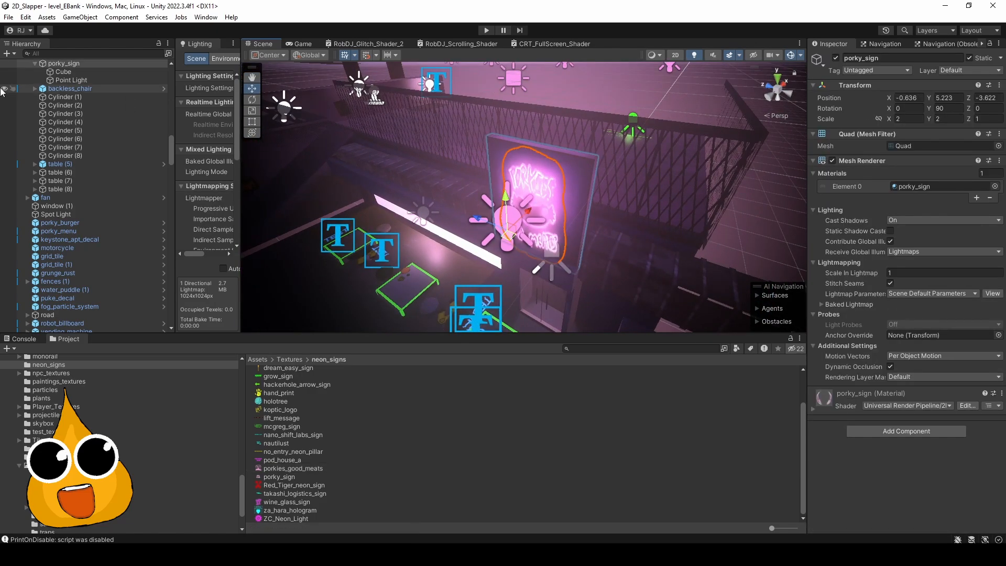
pyautogui.scroll(5, 67, 189)
pyautogui.click(67, 190)
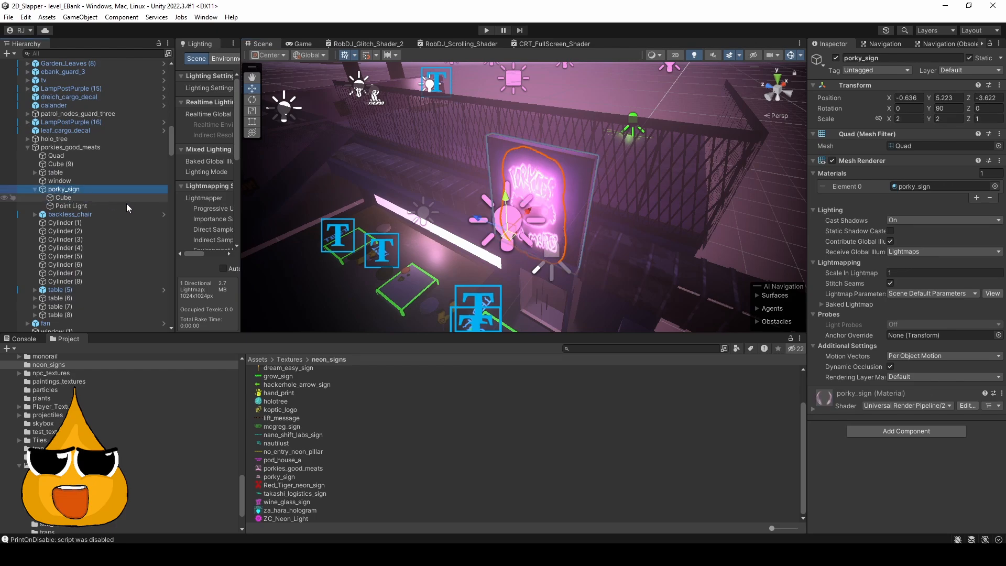
pyautogui.press('f')
pyautogui.click(728, 200)
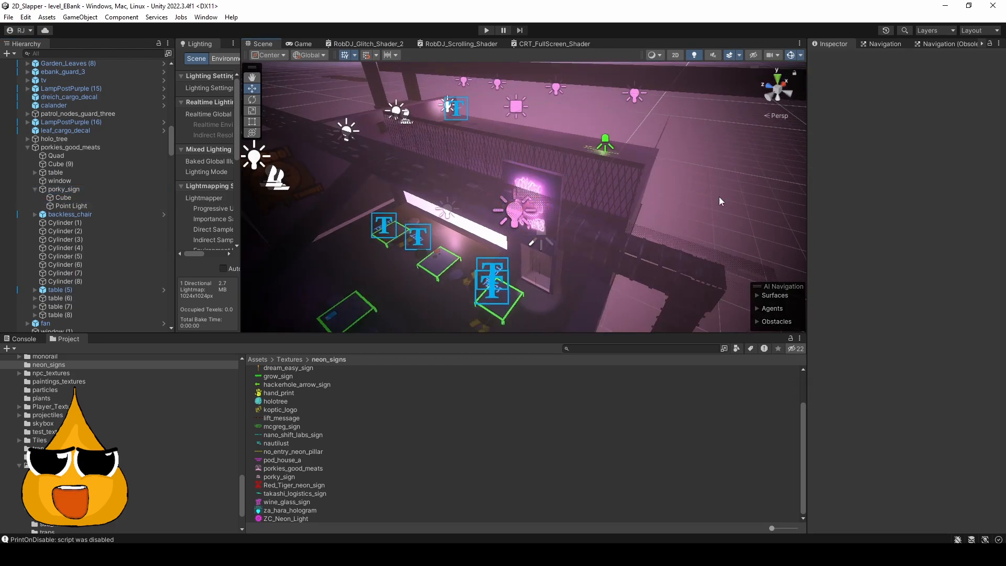
pyautogui.moveTo(728, 200); pyautogui.dragTo(684, 217)
pyautogui.scroll(3, 575, 236)
pyautogui.moveTo(575, 236); pyautogui.dragTo(628, 190)
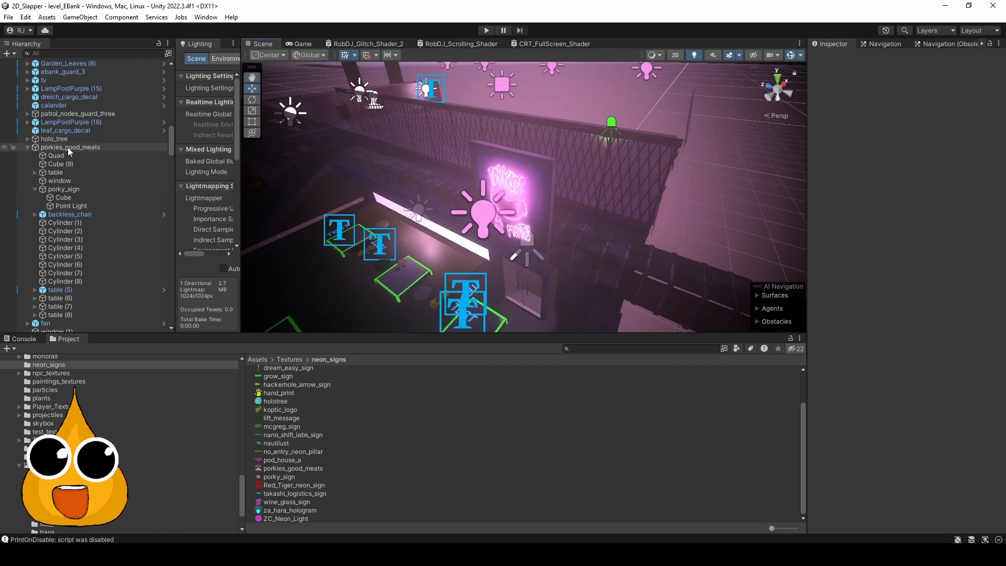
# Locate the porky_sign object's material and set its Sprite Texture to porkies_good_meats.
pyautogui.click(70, 190)
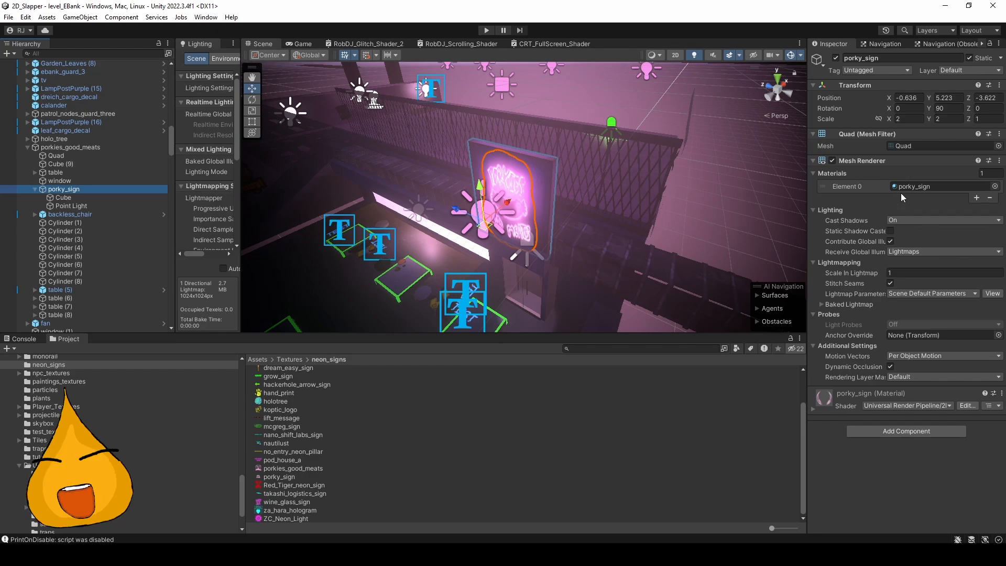
pyautogui.click(917, 186)
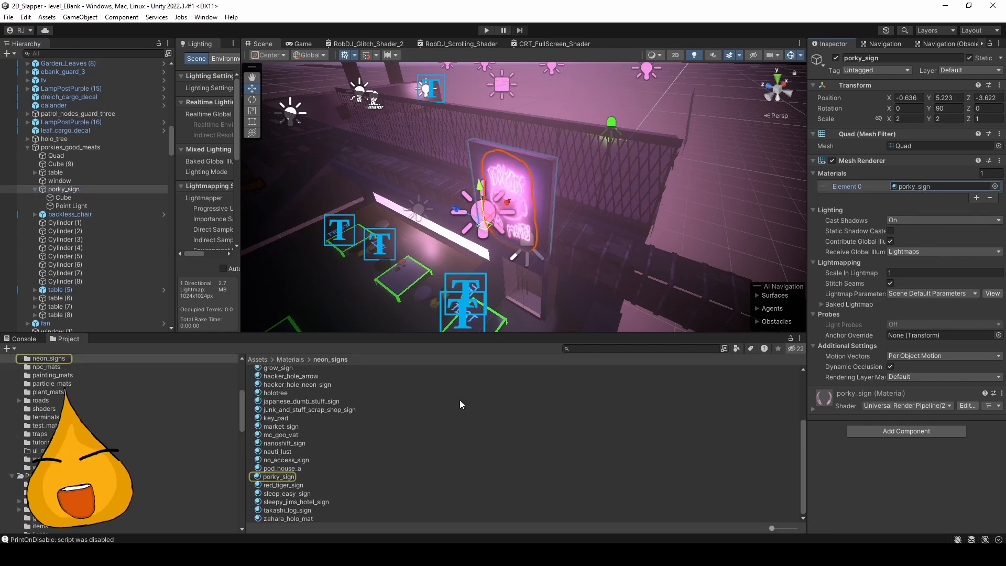
pyautogui.click(282, 477)
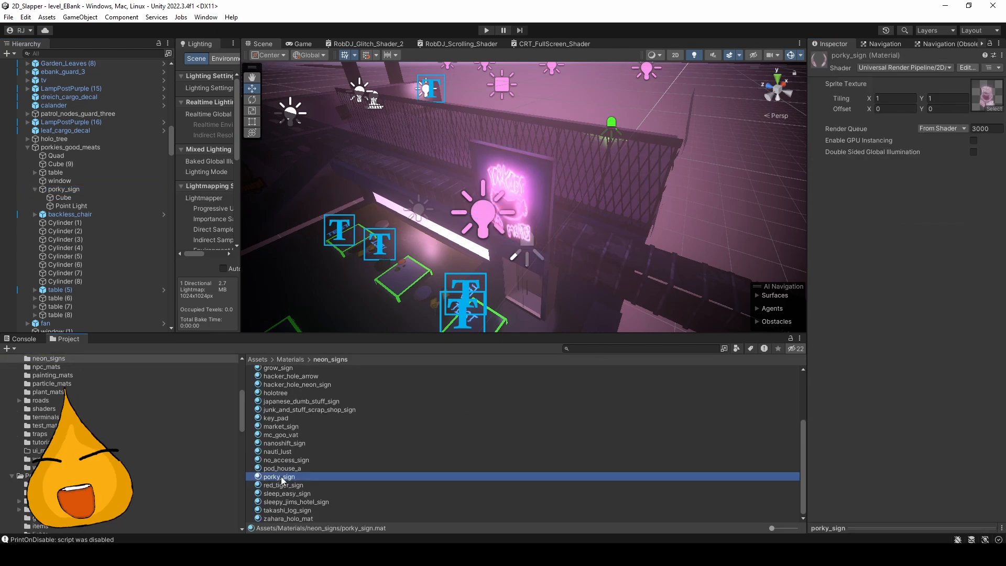
pyautogui.click(993, 109)
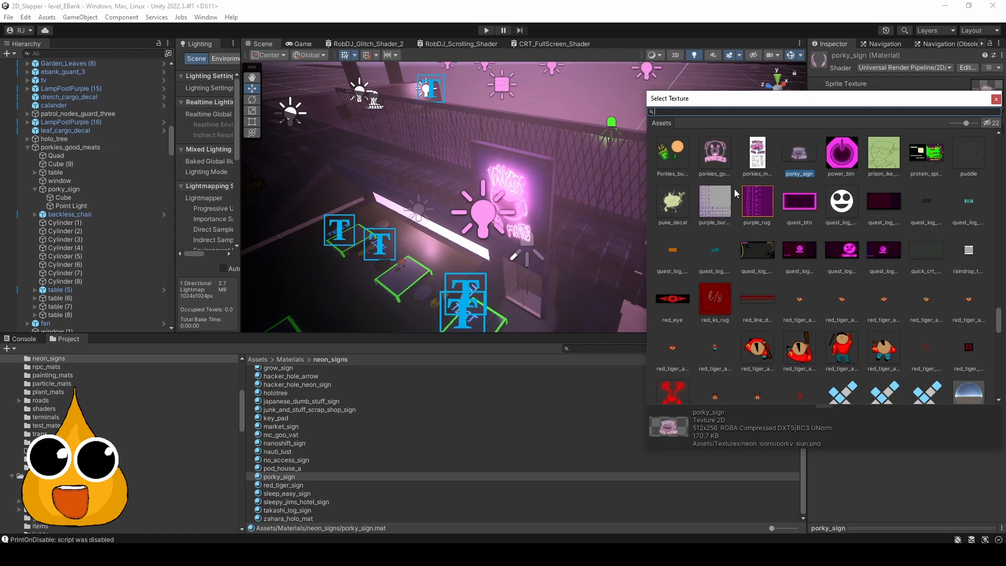
pyautogui.moveTo(748, 103); pyautogui.dragTo(739, 149)
pyautogui.click(702, 197)
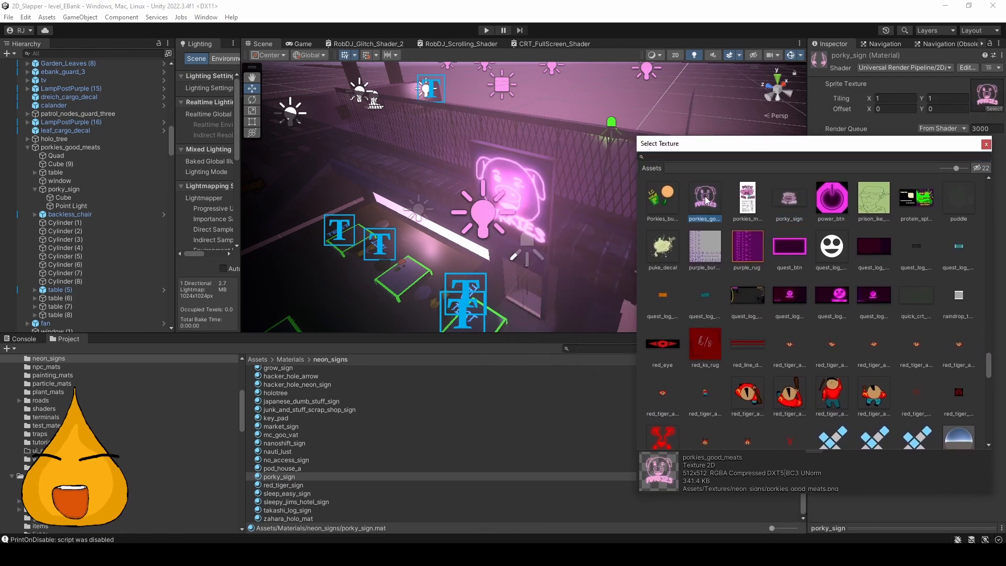
# Close the texture picker and examine the retextured porky_sign object above the shop in the scene from several angles.
pyautogui.click(987, 145)
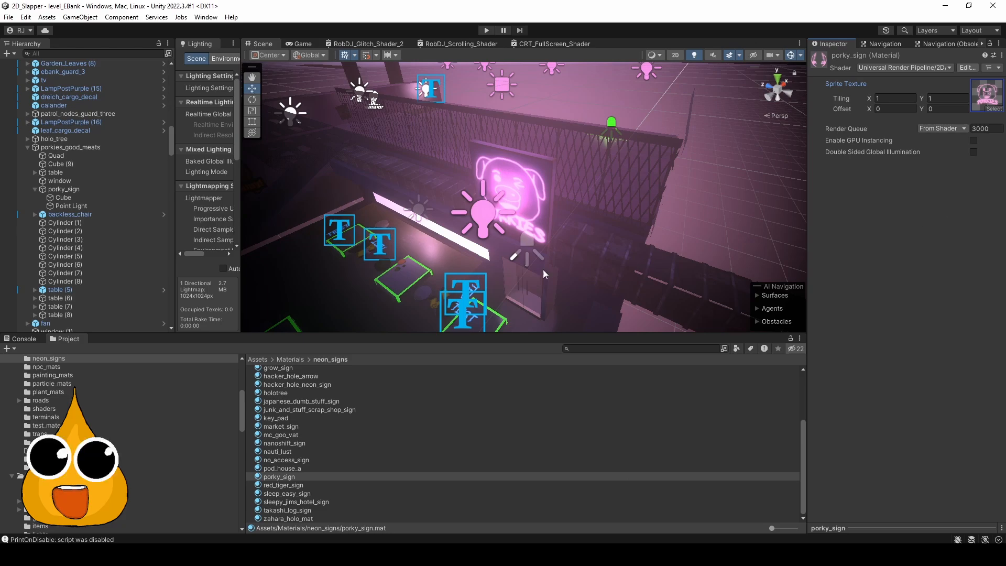
pyautogui.click(656, 230)
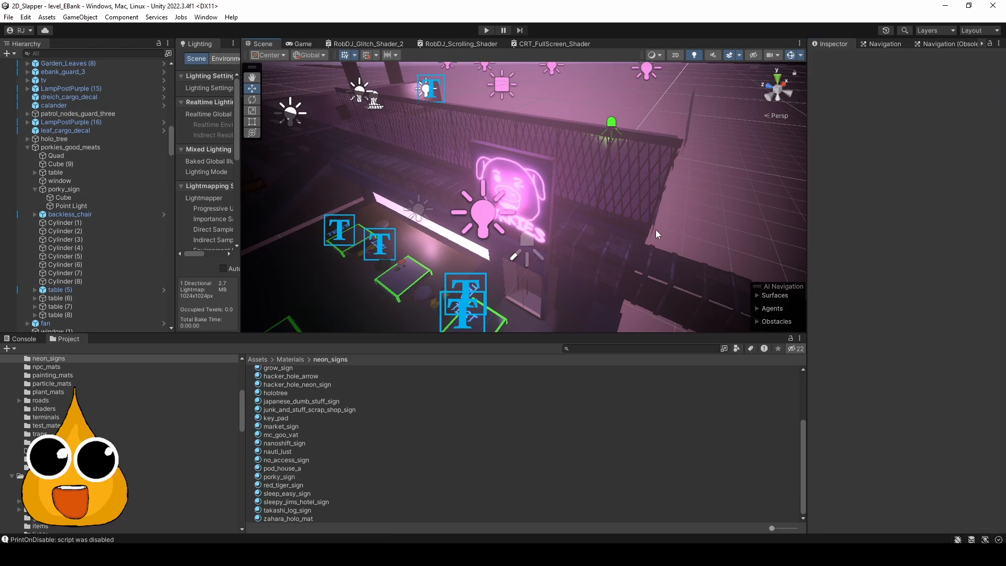
pyautogui.moveTo(656, 229); pyautogui.dragTo(490, 243)
pyautogui.scroll(1, 632, 201)
pyautogui.moveTo(632, 205); pyautogui.dragTo(511, 149)
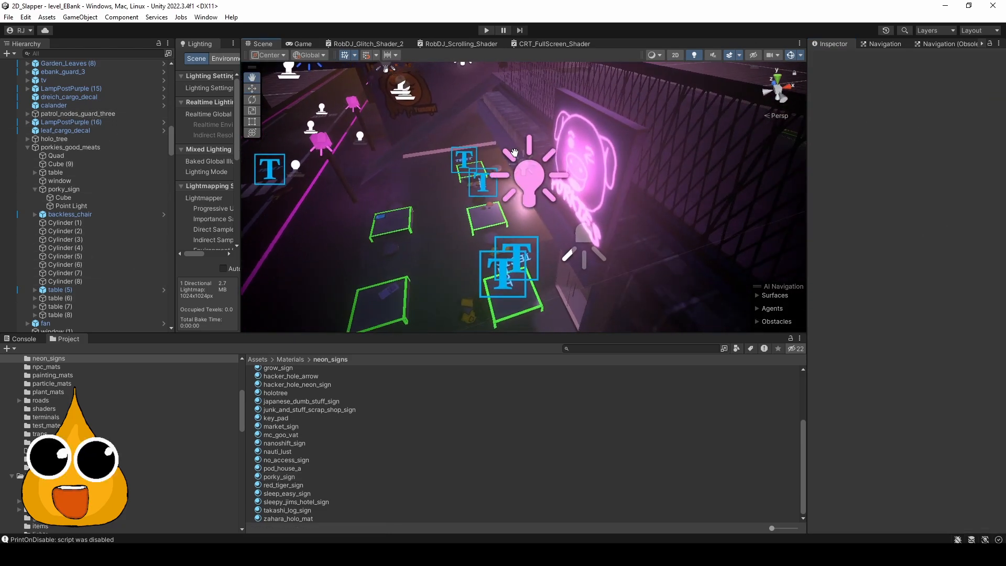
pyautogui.scroll(2, 75, 176)
pyautogui.click(64, 252)
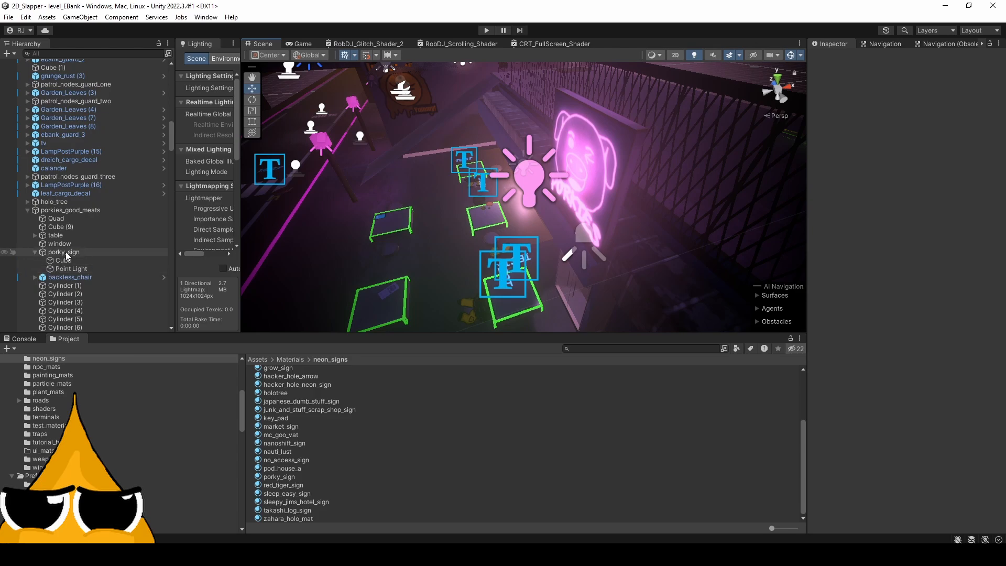
pyautogui.press('f')
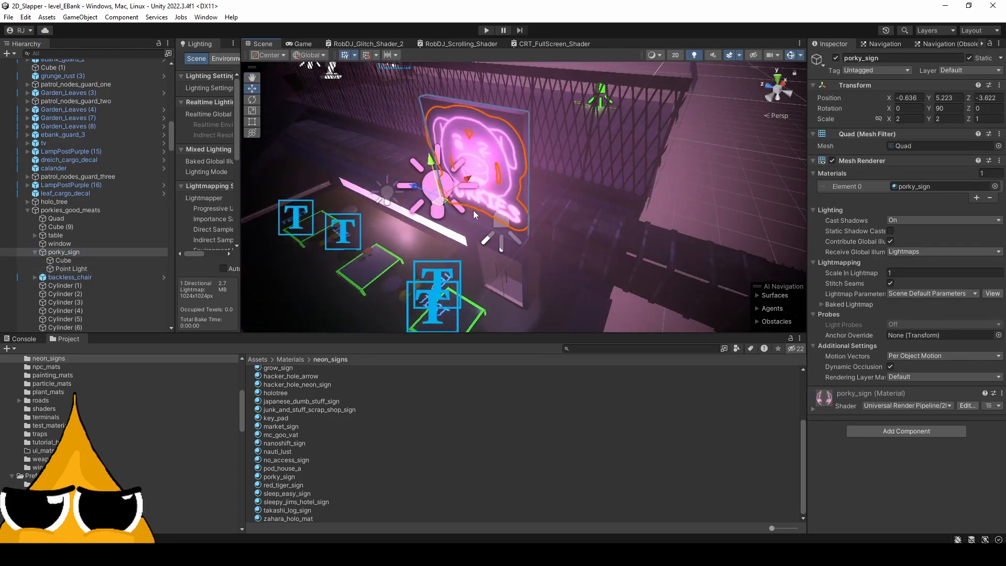
pyautogui.moveTo(473, 210); pyautogui.dragTo(476, 194)
pyautogui.click(776, 226)
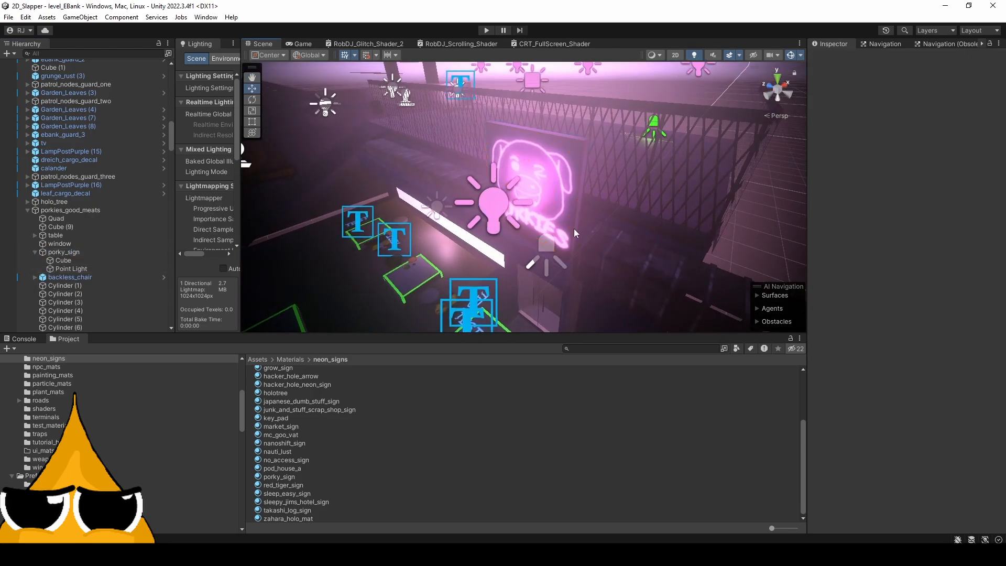
pyautogui.scroll(-1, 574, 229)
pyautogui.click(515, 206)
pyautogui.moveTo(587, 184); pyautogui.dragTo(498, 156)
pyautogui.scroll(-1, 496, 156)
# Play the level and move the character around to check the neon pig sign in the game.
pyautogui.click(486, 31)
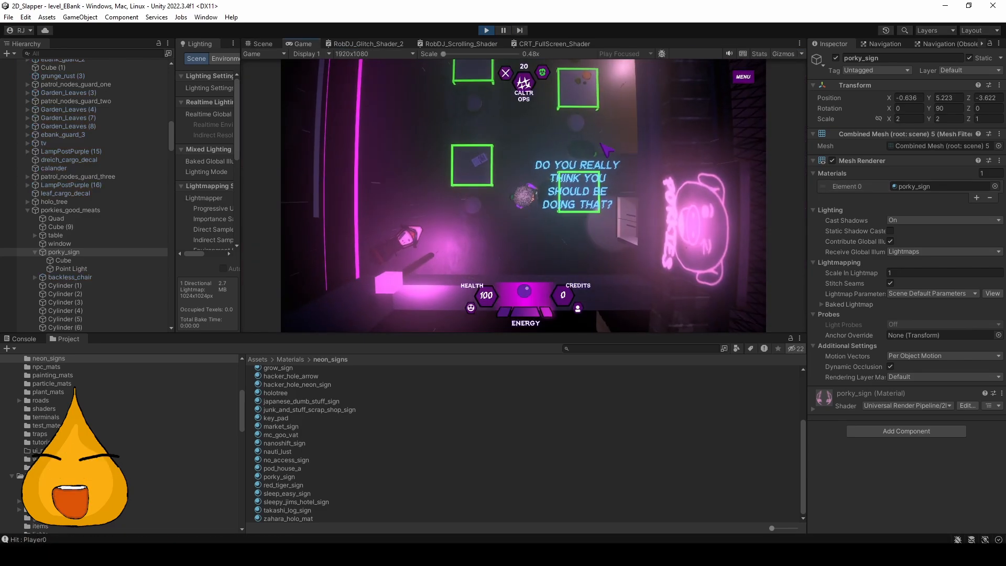
pyautogui.press('s')
pyautogui.press('w')
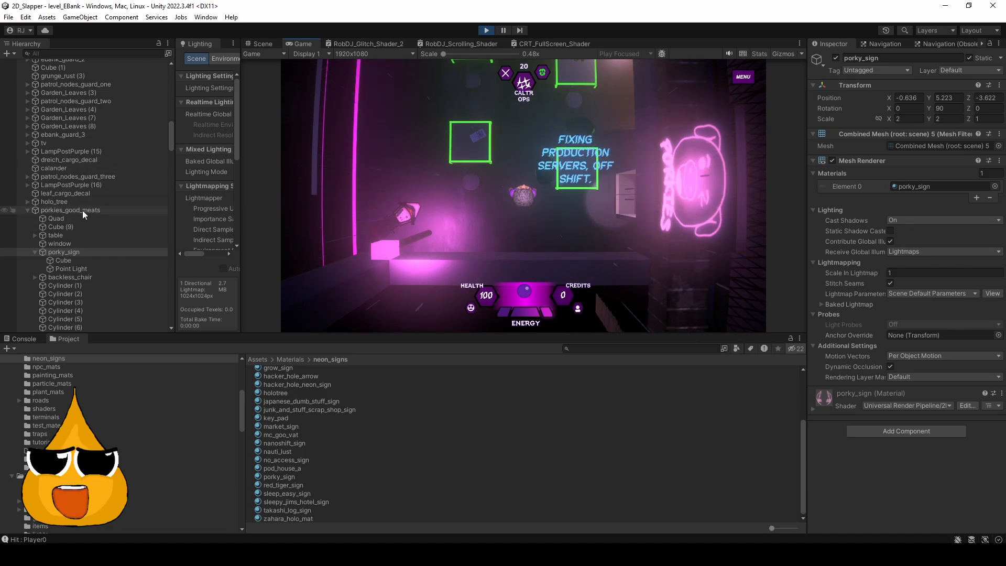
# Inspect the Point Light under porky_sign in the scene view, and stop the running game.
pyautogui.click(71, 268)
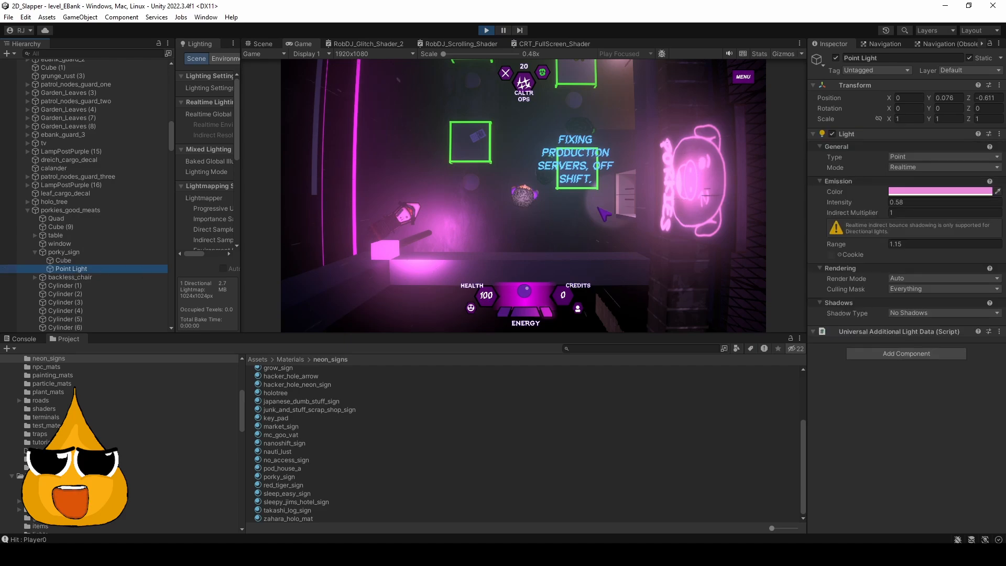
pyautogui.click(261, 44)
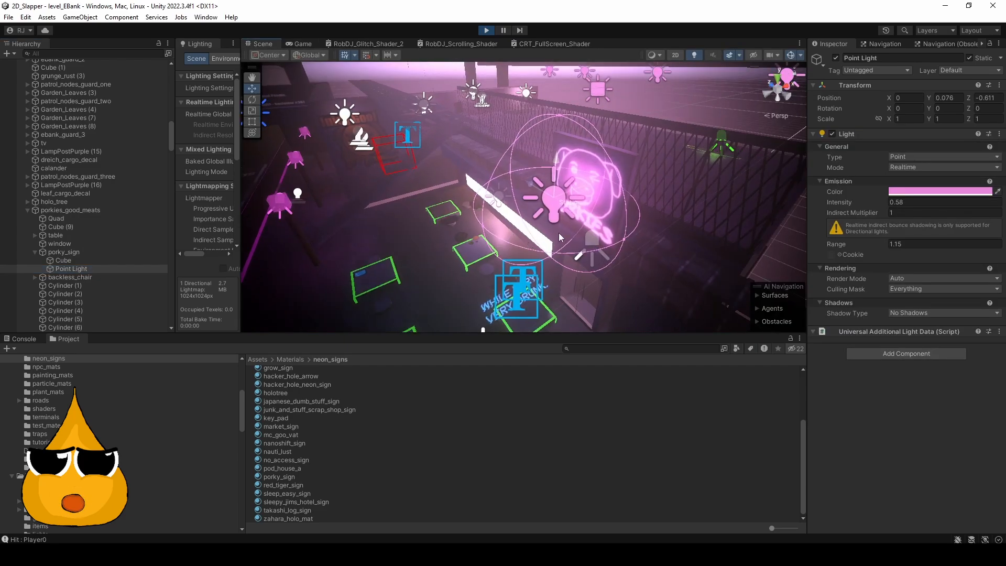
pyautogui.scroll(3, 560, 238)
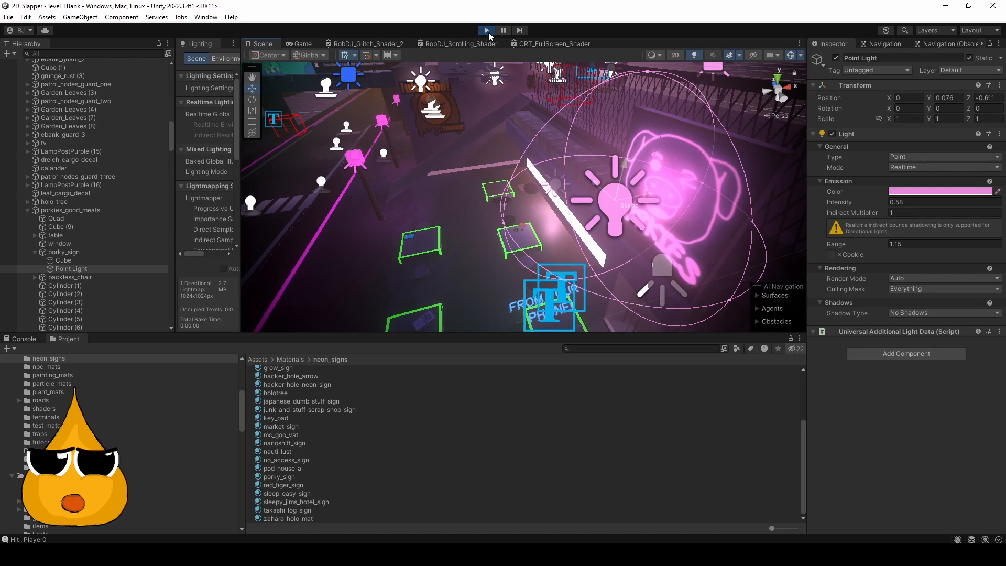
pyautogui.click(488, 31)
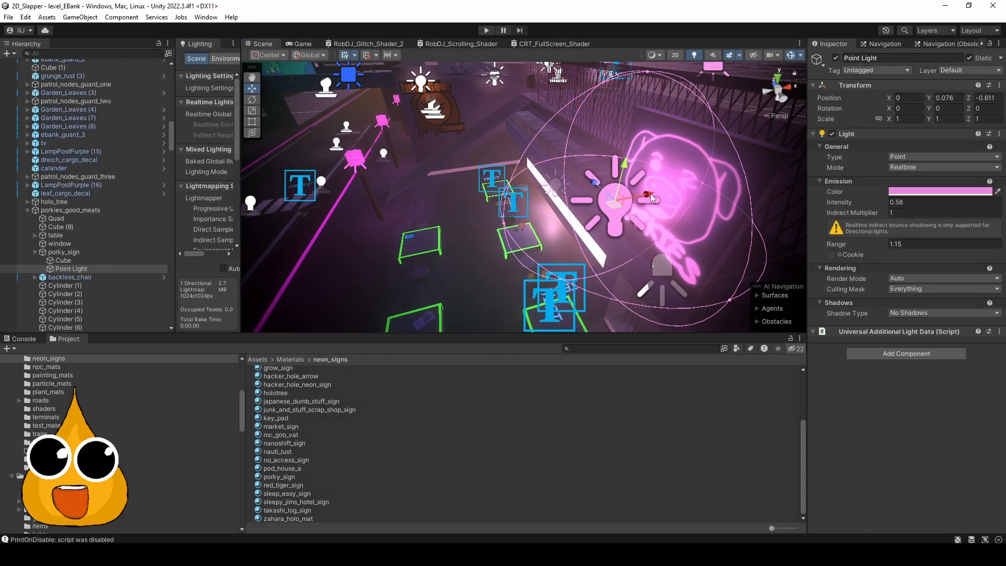
# Move the porky_sign Point Light well away from the sign, to about Z -2.63.
pyautogui.moveTo(652, 198); pyautogui.dragTo(636, 175)
pyautogui.press('f')
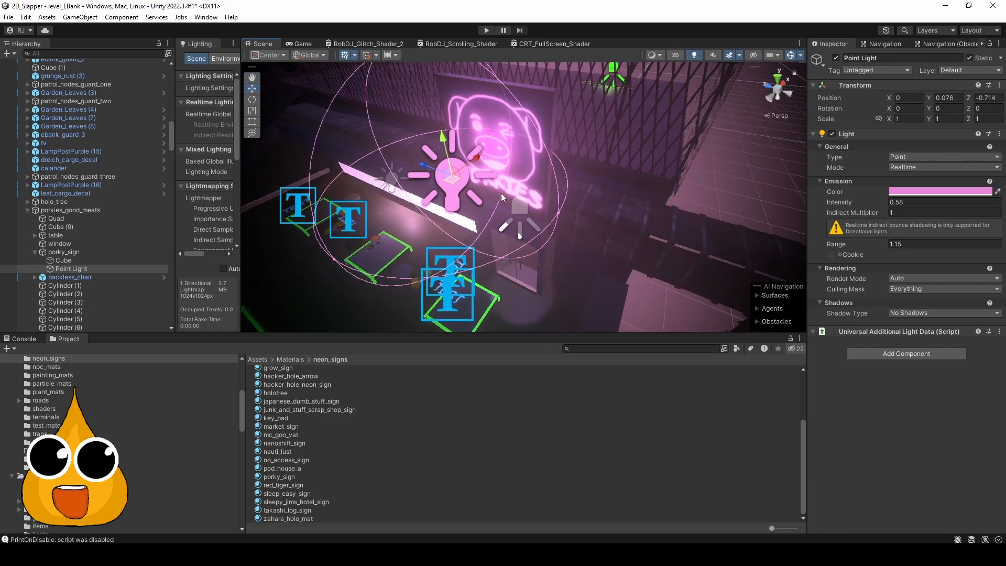
pyautogui.moveTo(501, 197); pyautogui.dragTo(401, 178)
pyautogui.scroll(-2, 553, 169)
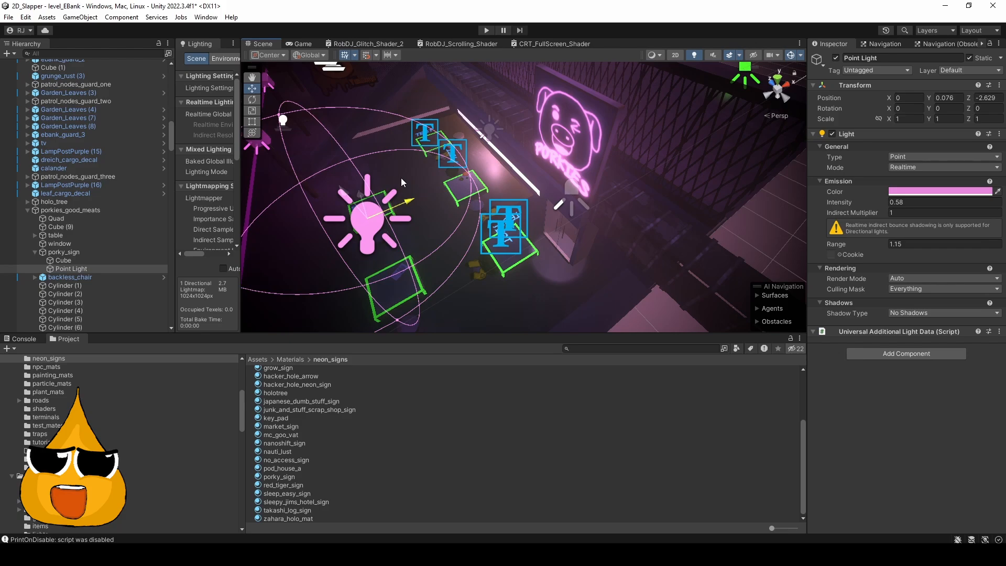
pyautogui.scroll(-2, 578, 118)
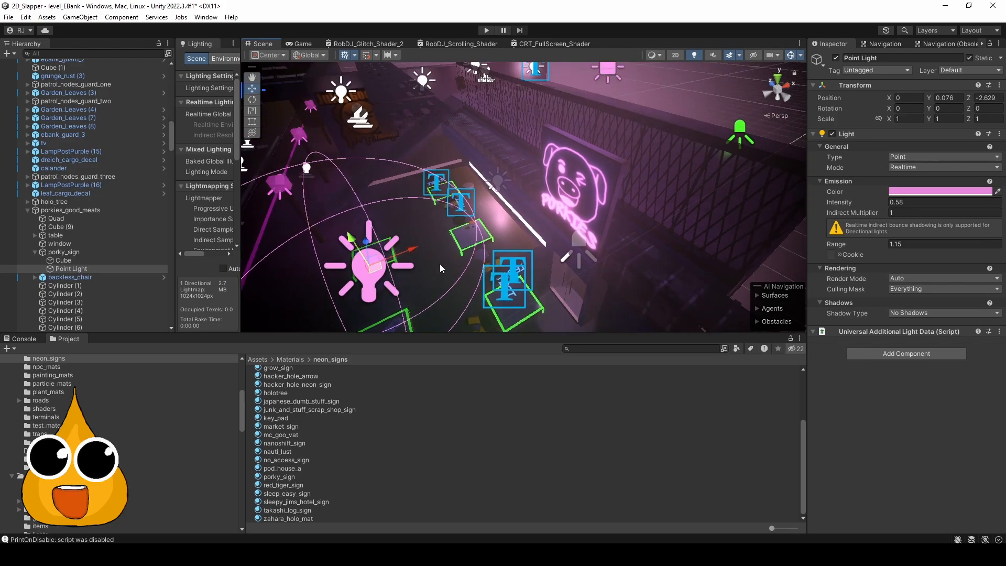
# Move the Point Light back in front of the neon sign, to about Y 0.006 and Z -0.76.
pyautogui.moveTo(411, 252); pyautogui.dragTo(481, 231)
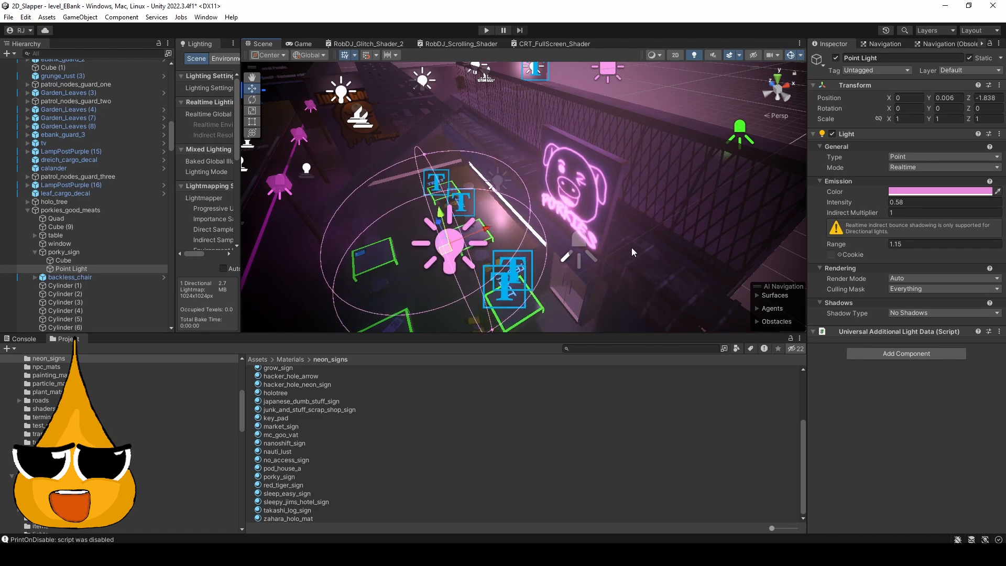
pyautogui.scroll(2, 608, 245)
pyautogui.scroll(2, 606, 241)
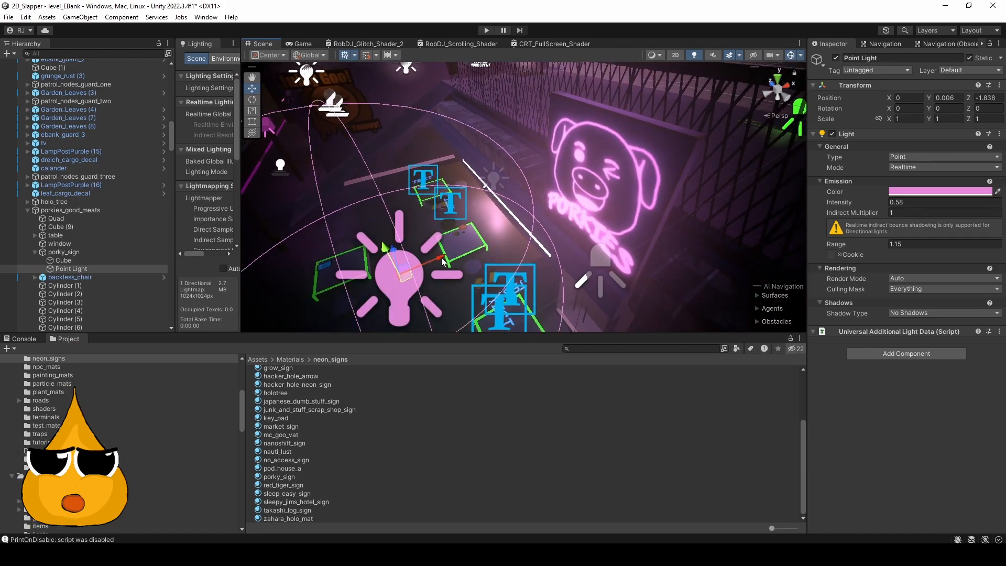
pyautogui.moveTo(442, 286); pyautogui.dragTo(574, 236)
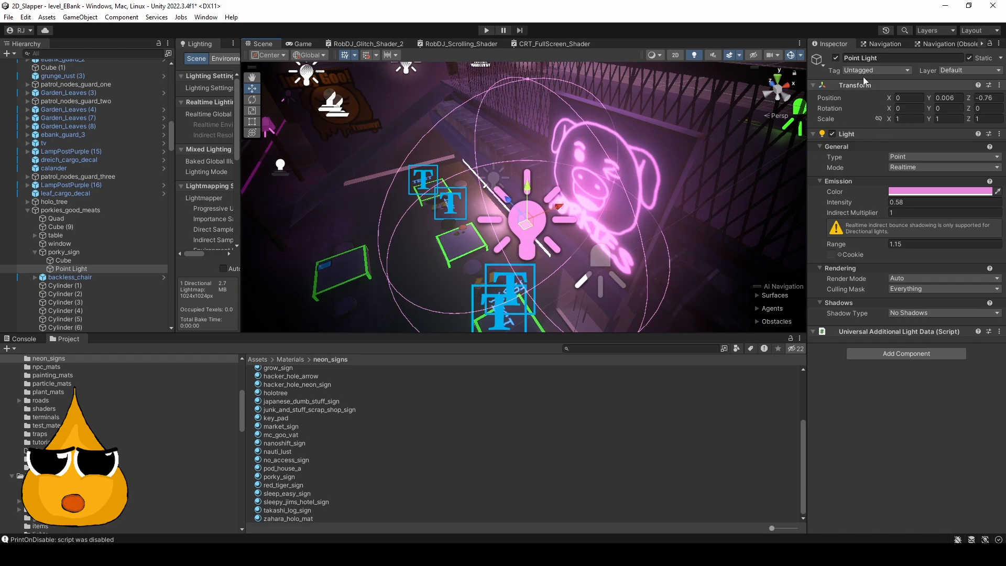
# Toggle the Point Light object off and on to compare the sign with and without its glow.
pyautogui.click(835, 58)
pyautogui.click(835, 59)
pyautogui.click(835, 59)
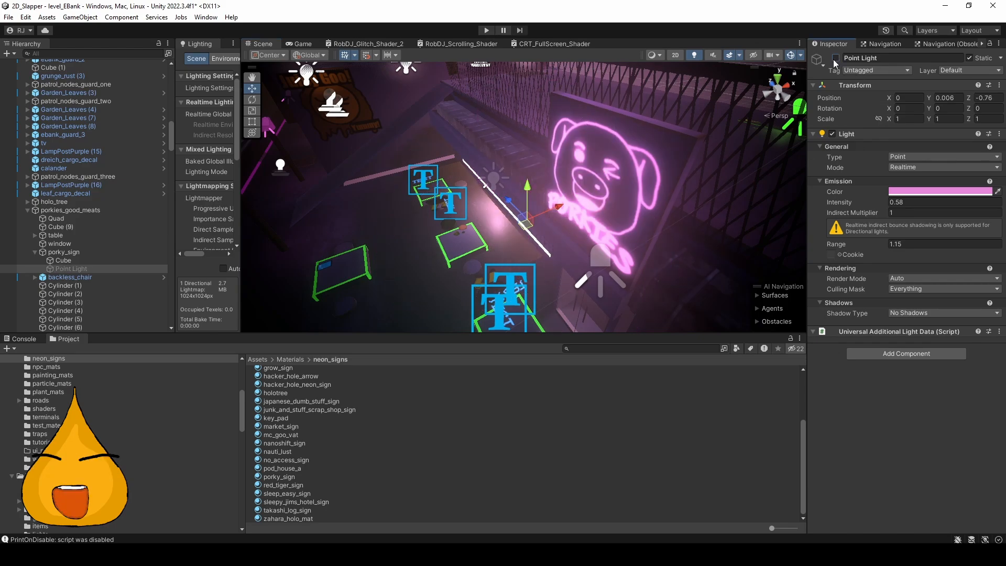
pyautogui.click(836, 59)
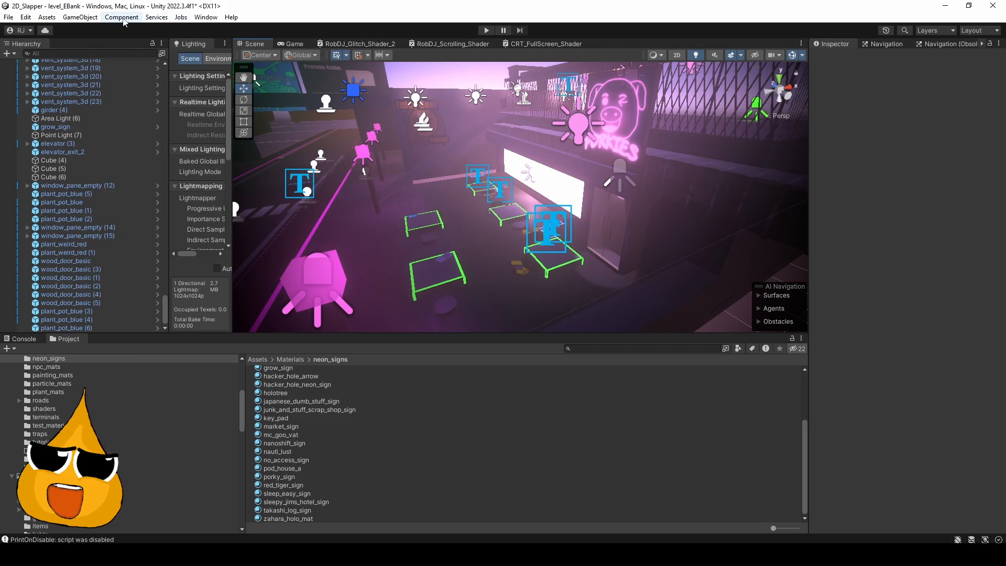
# Add a 3D Quad to the scene in front of the shop and remove its Mesh Collider component.
pyautogui.click(83, 17)
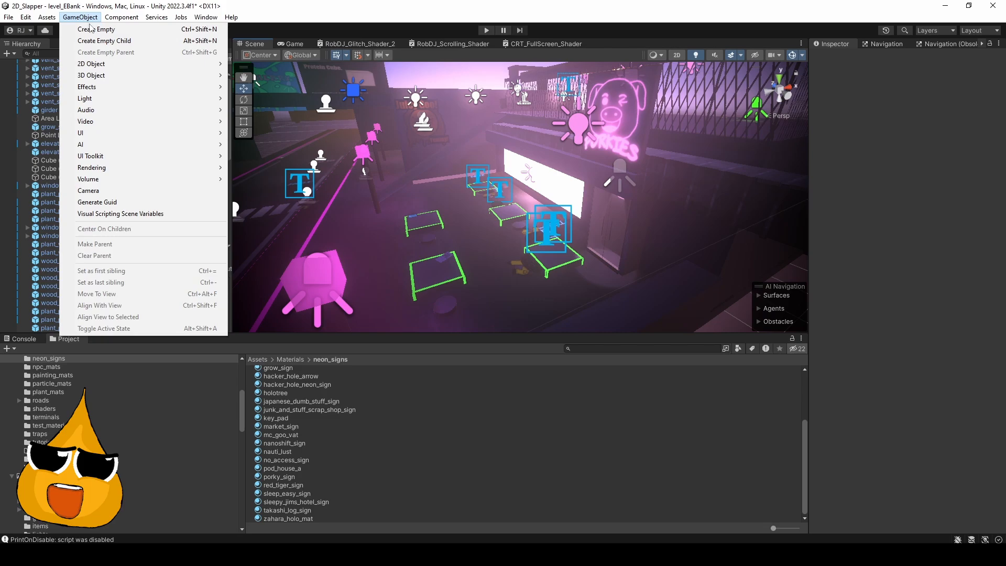
pyautogui.moveTo(104, 77)
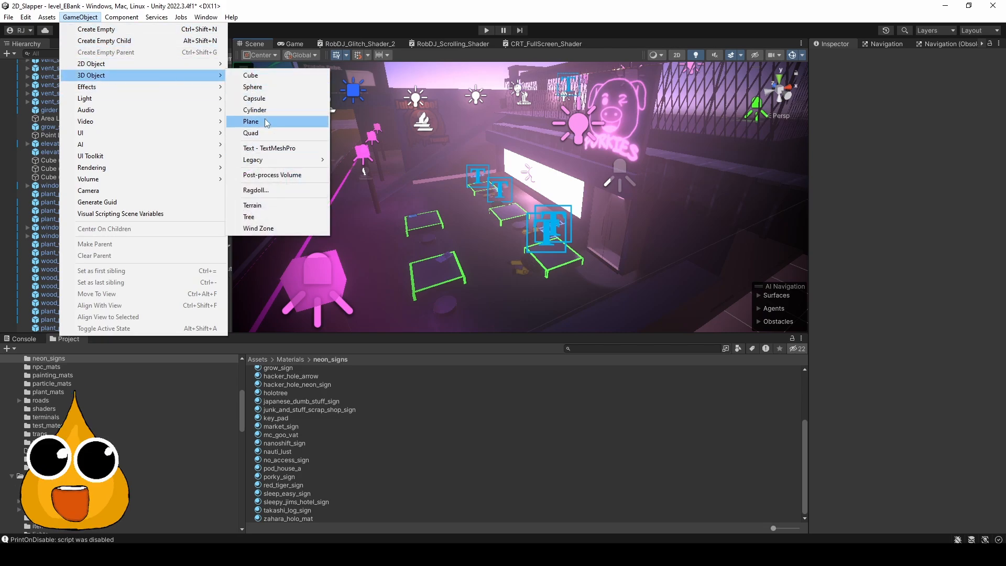
pyautogui.click(251, 133)
pyautogui.moveTo(512, 192)
pyautogui.mouseDown()
pyautogui.moveTo(417, 193)
pyautogui.moveTo(460, 219)
pyautogui.moveTo(472, 250)
pyautogui.moveTo(463, 147)
pyautogui.moveTo(504, 218)
pyautogui.moveTo(502, 190)
pyautogui.mouseUp()
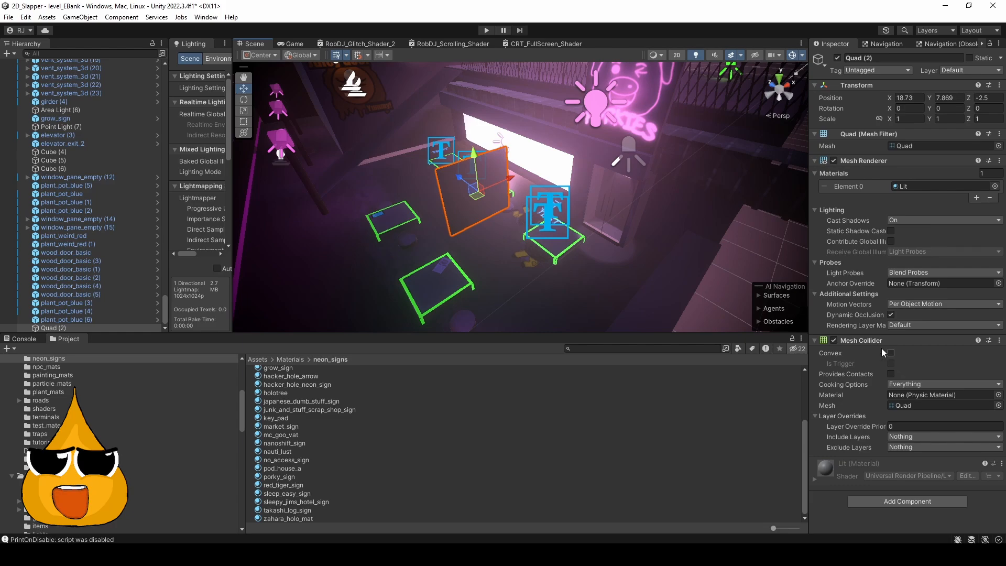
pyautogui.rightClick(854, 341)
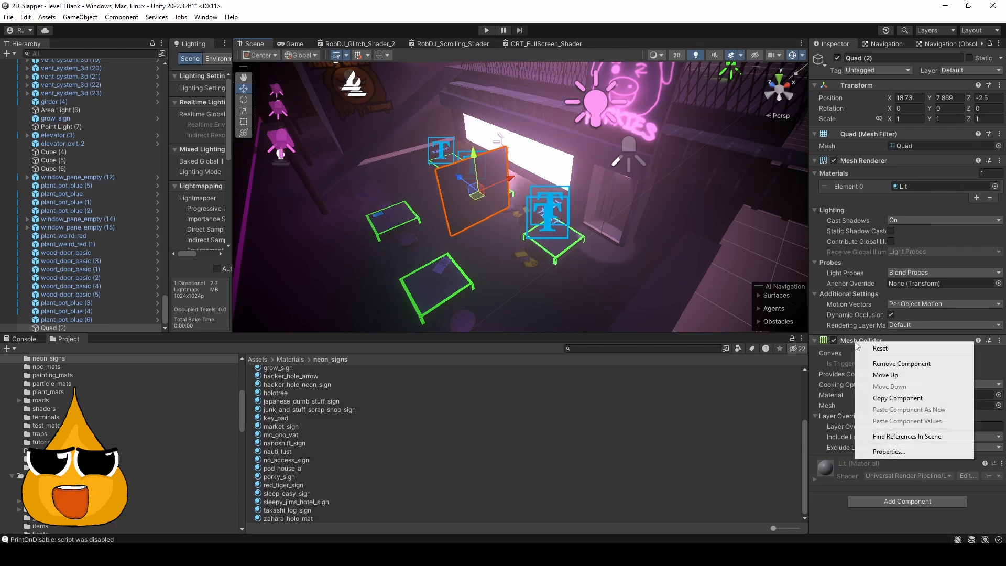
pyautogui.click(900, 363)
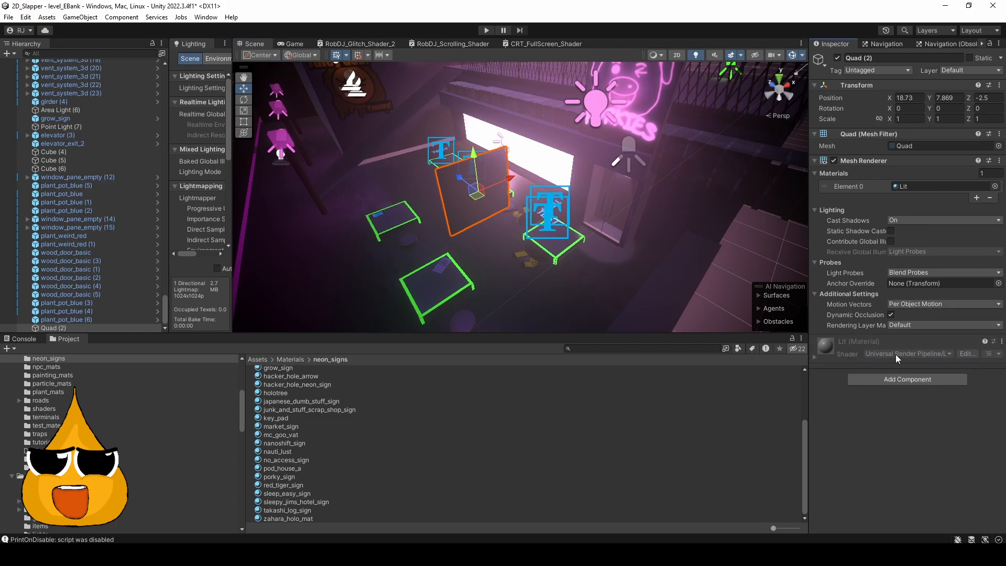
pyautogui.scroll(3, 503, 264)
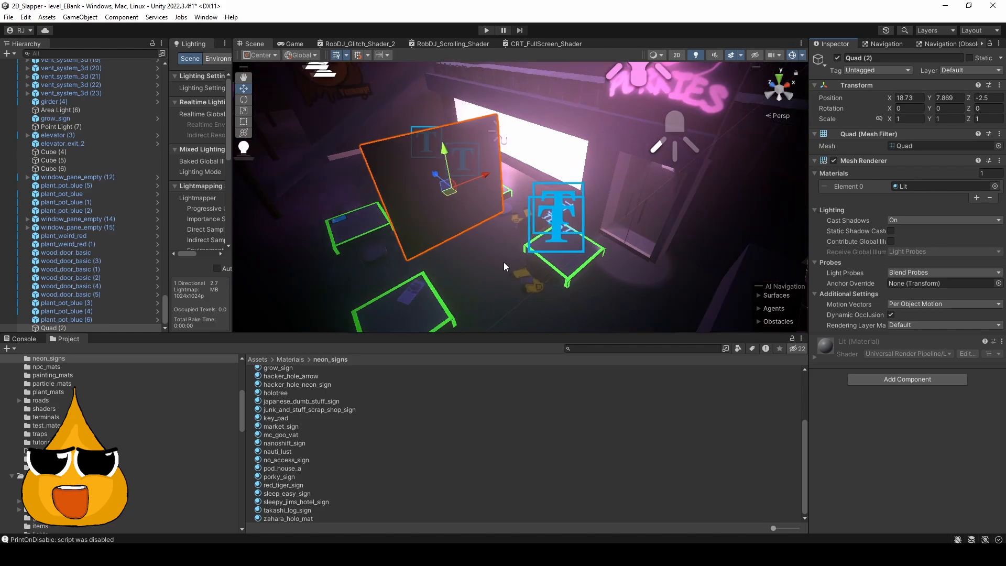
pyautogui.moveTo(504, 262); pyautogui.dragTo(543, 201)
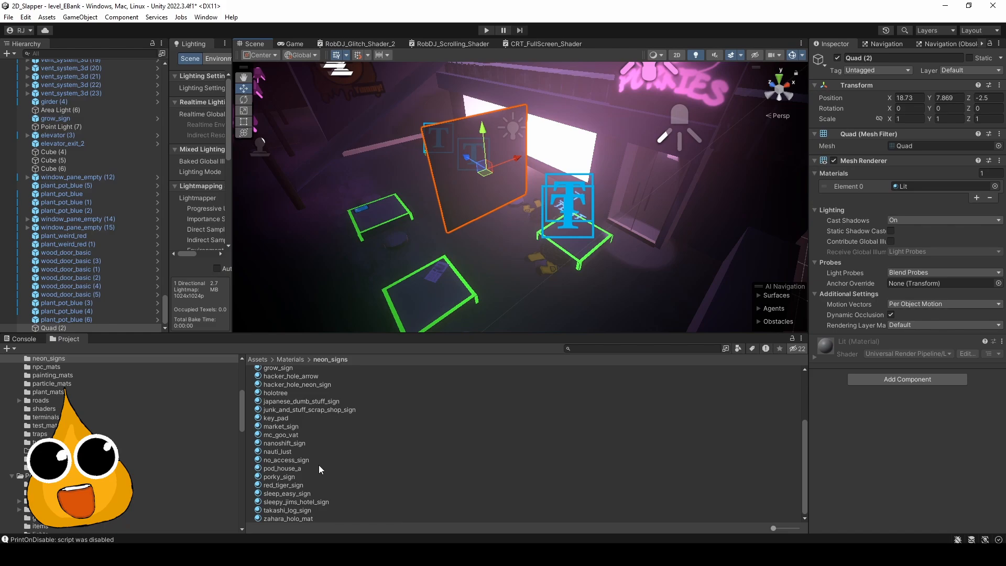
# Create a new material named porky_test in the neon_signs materials folder.
pyautogui.rightClick(335, 477)
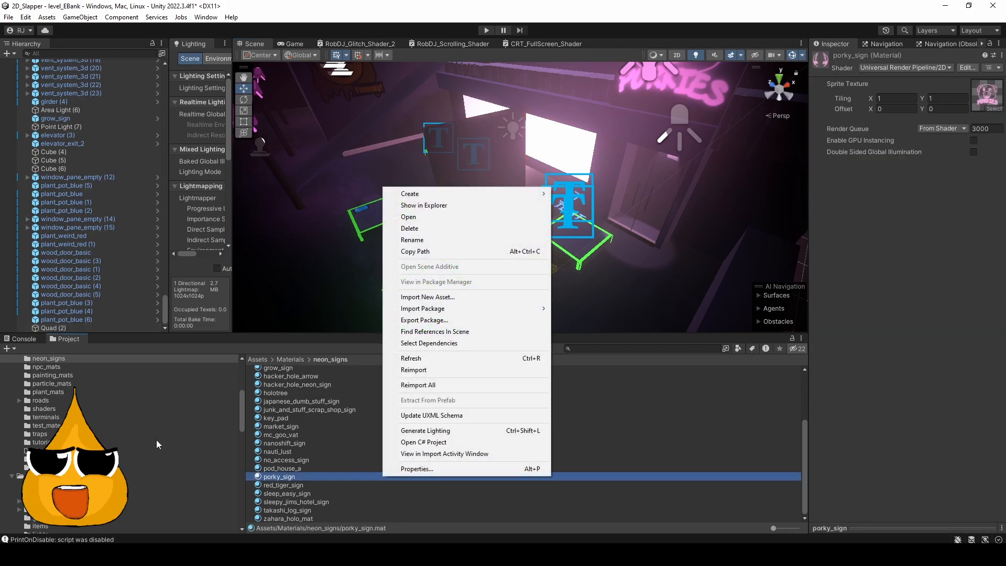
pyautogui.click(57, 360)
pyautogui.rightClick(58, 361)
pyautogui.moveTo(137, 77)
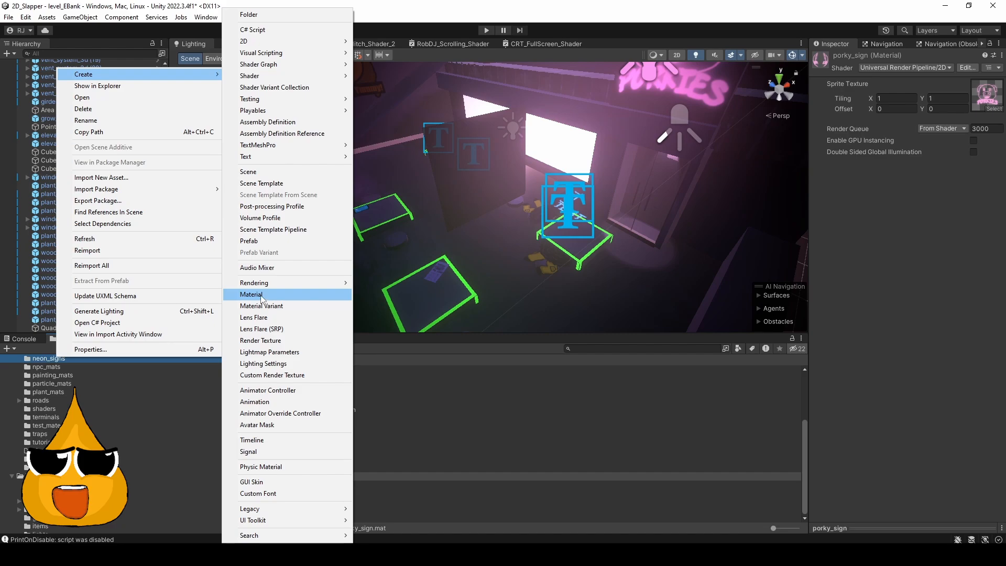
pyautogui.click(261, 296)
pyautogui.write('p')
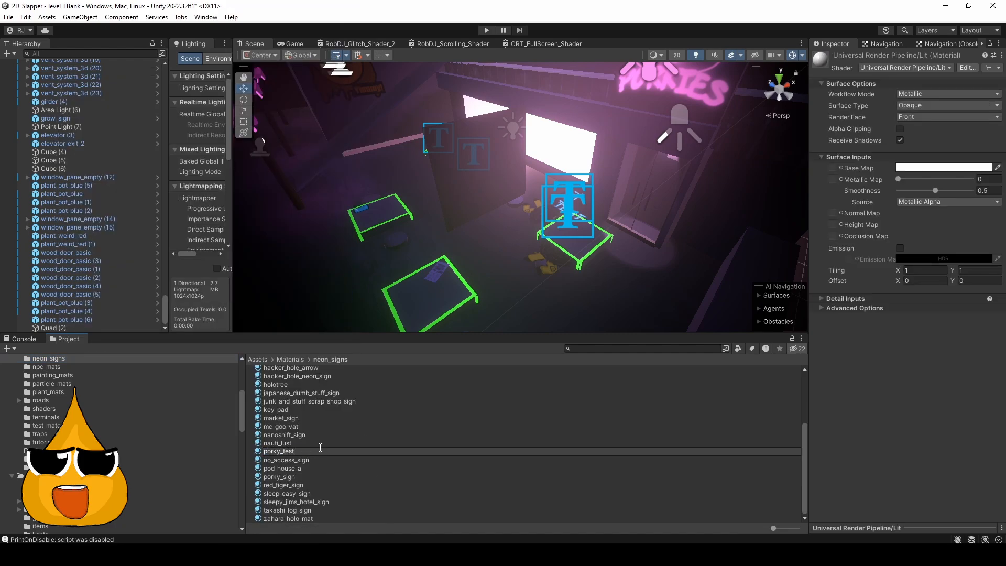
pyautogui.write('orky_test')
pyautogui.press('Return')
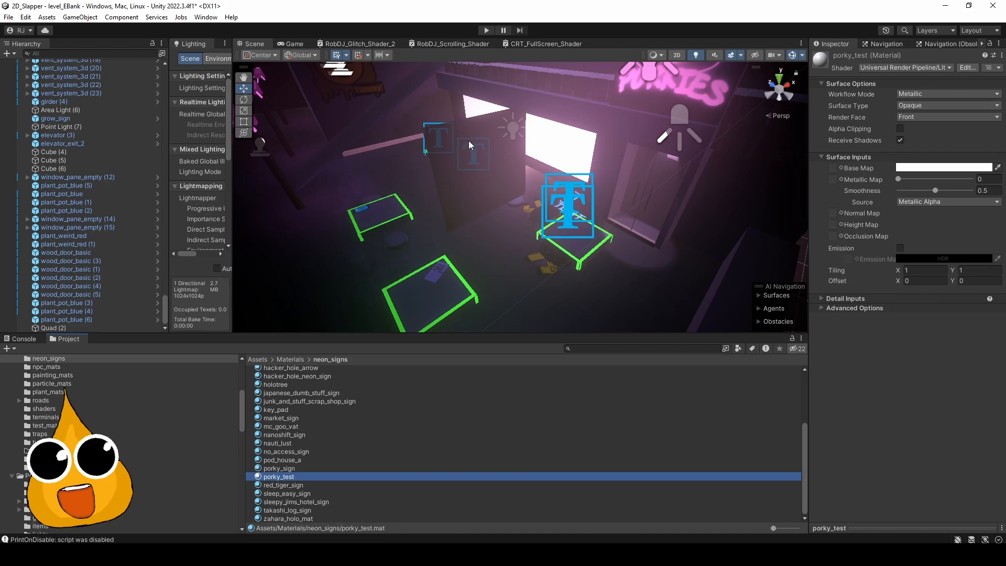
# Set porky_test's Base Map to the porkies_good_meats texture and assign the material to the new quad.
pyautogui.click(841, 168)
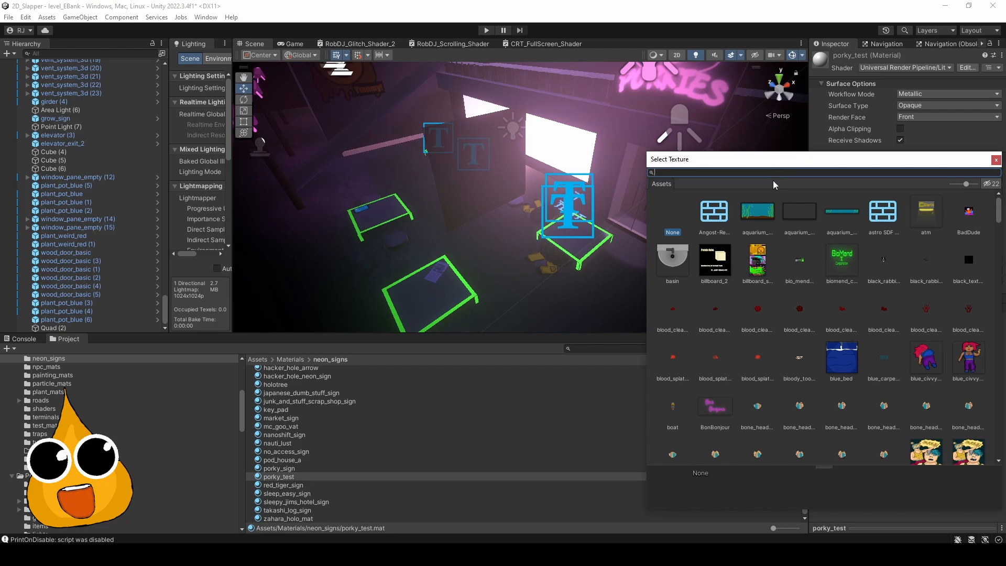
pyautogui.write('pork')
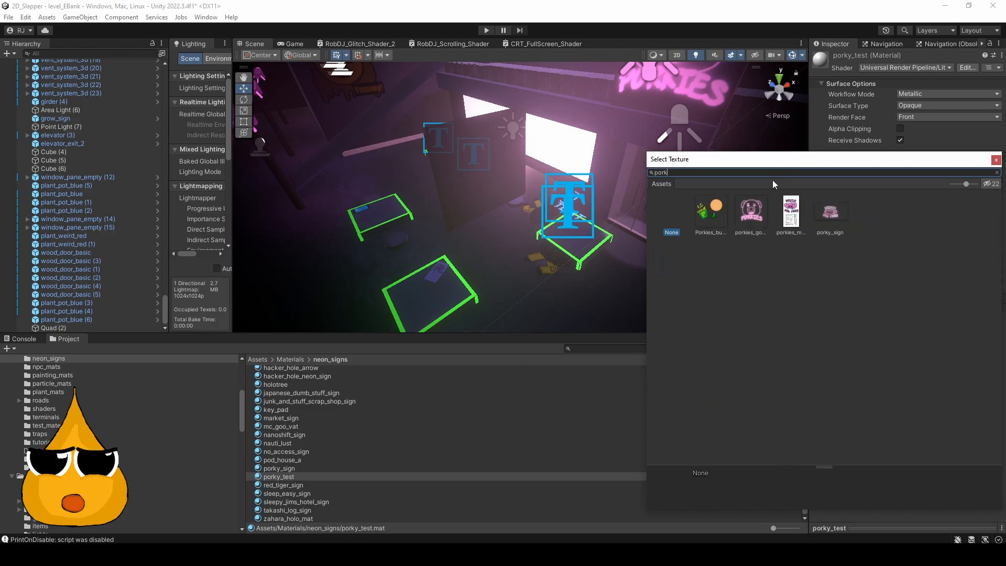
pyautogui.doubleClick(752, 217)
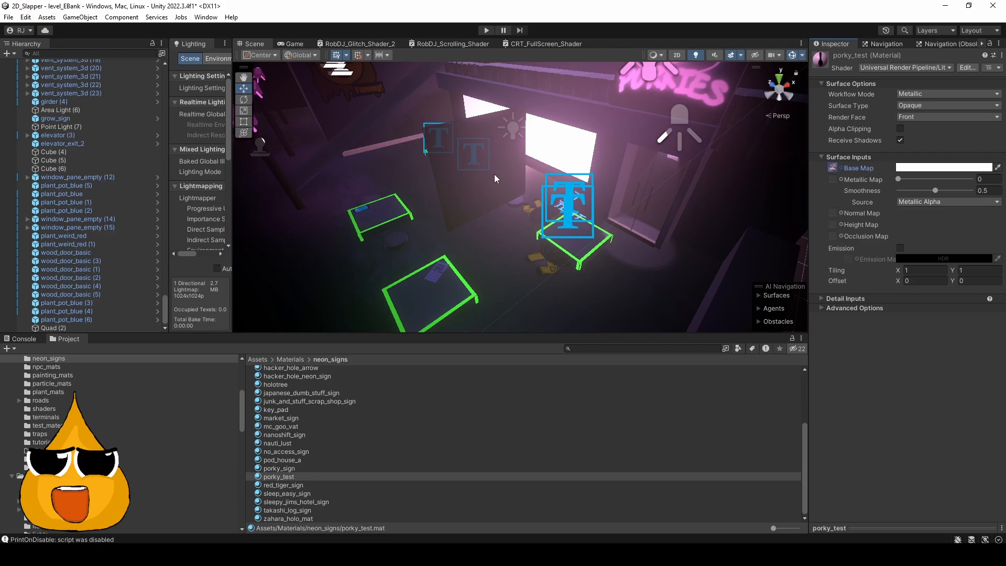
pyautogui.moveTo(283, 476); pyautogui.dragTo(64, 329)
pyautogui.click(64, 329)
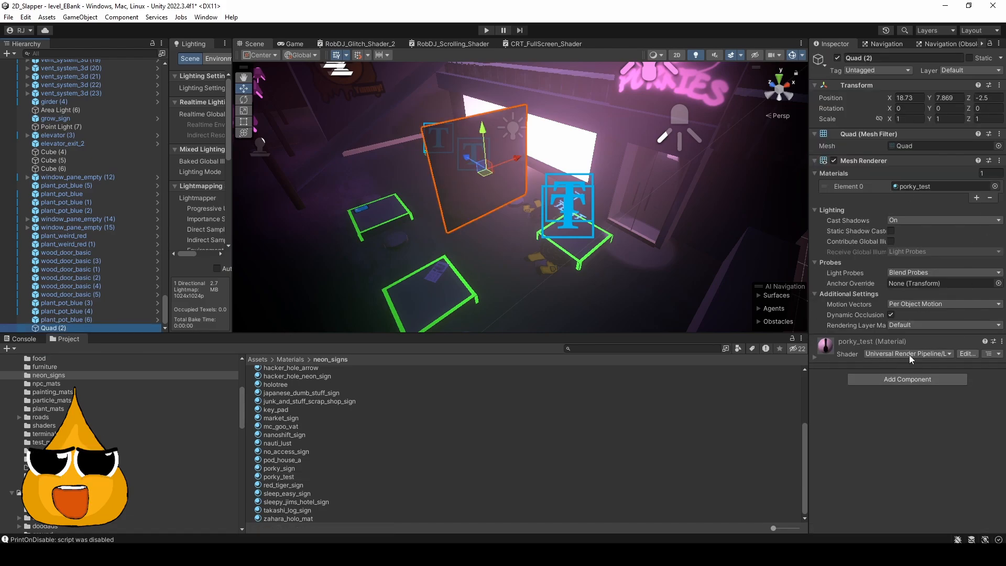
# Toggle the scene view lighting off and on to compare how the porky_test material looks on the test quad.
pyautogui.rightClick(588, 255)
pyautogui.middleClick(623, 237)
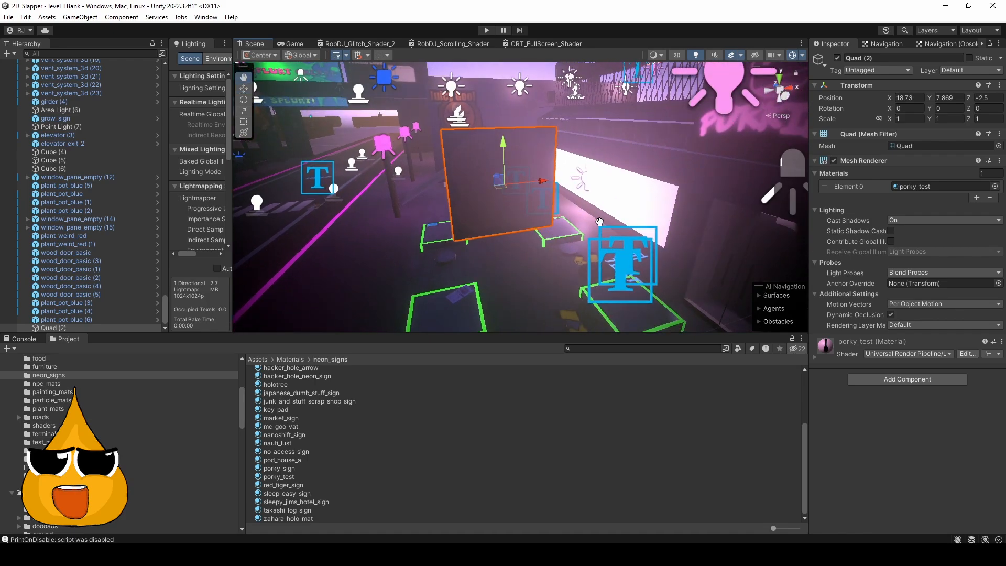
pyautogui.scroll(3, 563, 229)
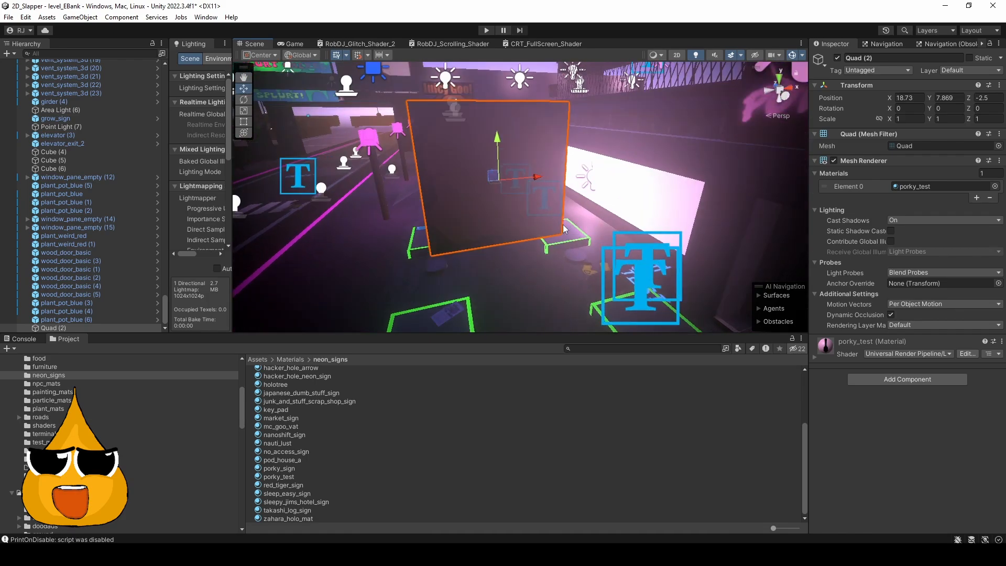
pyautogui.click(696, 55)
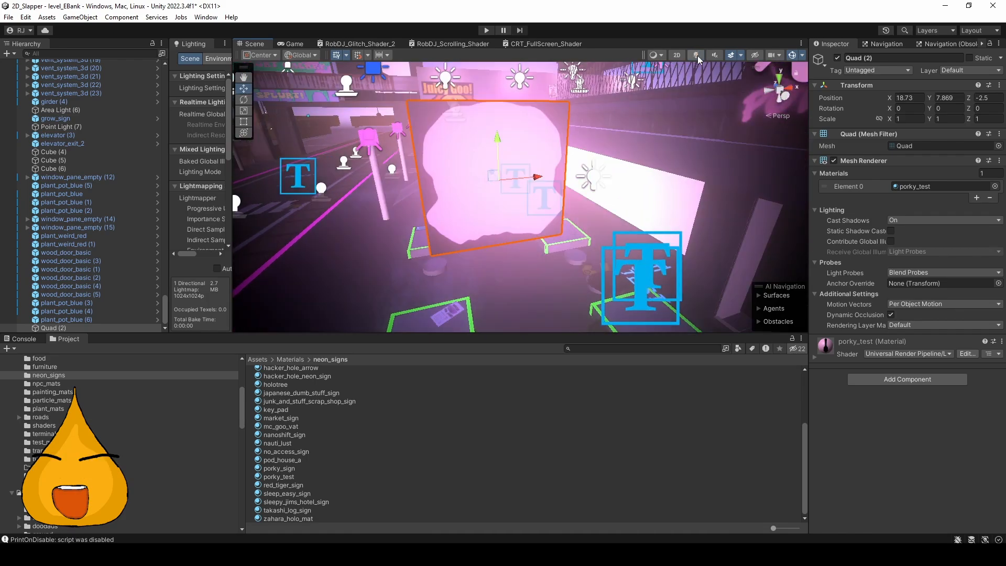
pyautogui.click(697, 56)
pyautogui.scroll(-7, 542, 173)
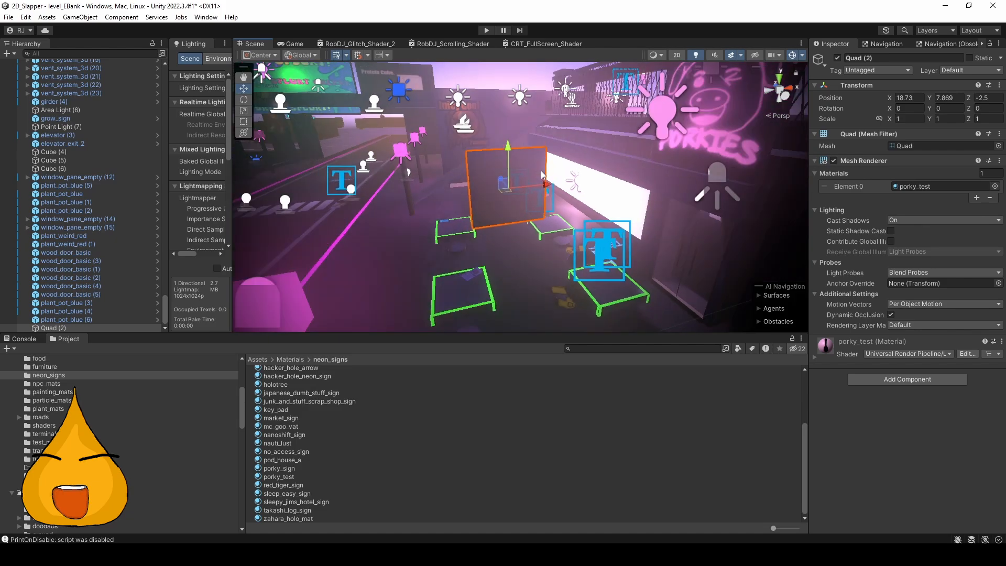
pyautogui.scroll(3, 502, 191)
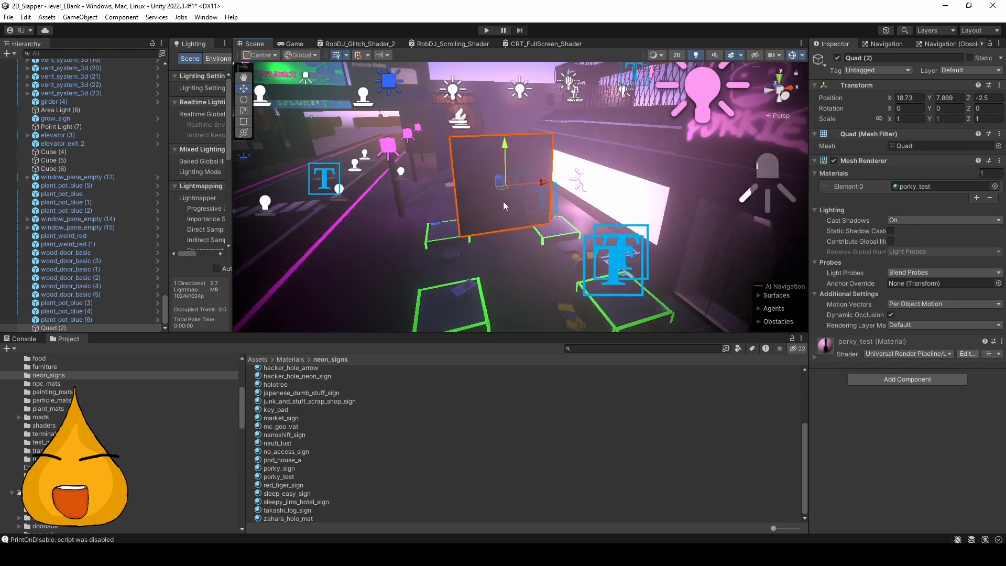
# Change the porky_test material's shader to Universal Render Pipeline 2D Sprite-Unlit-Default.
pyautogui.click(815, 358)
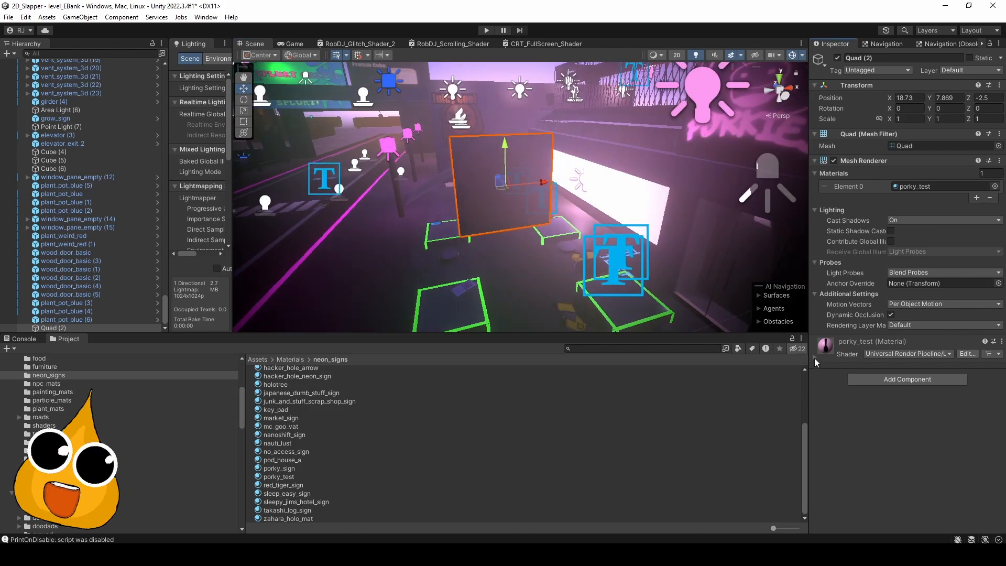
pyautogui.click(890, 354)
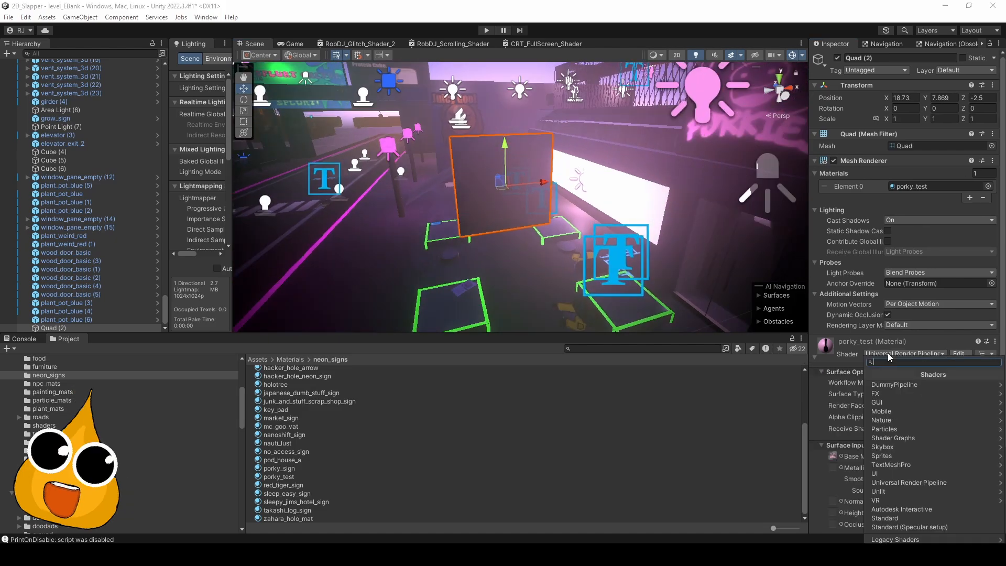
pyautogui.click(914, 483)
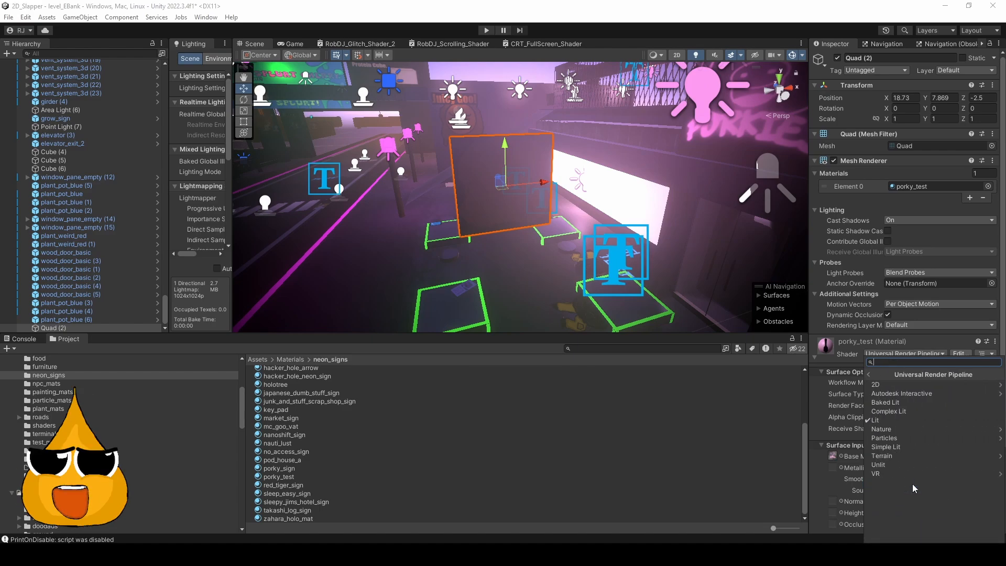
pyautogui.click(890, 386)
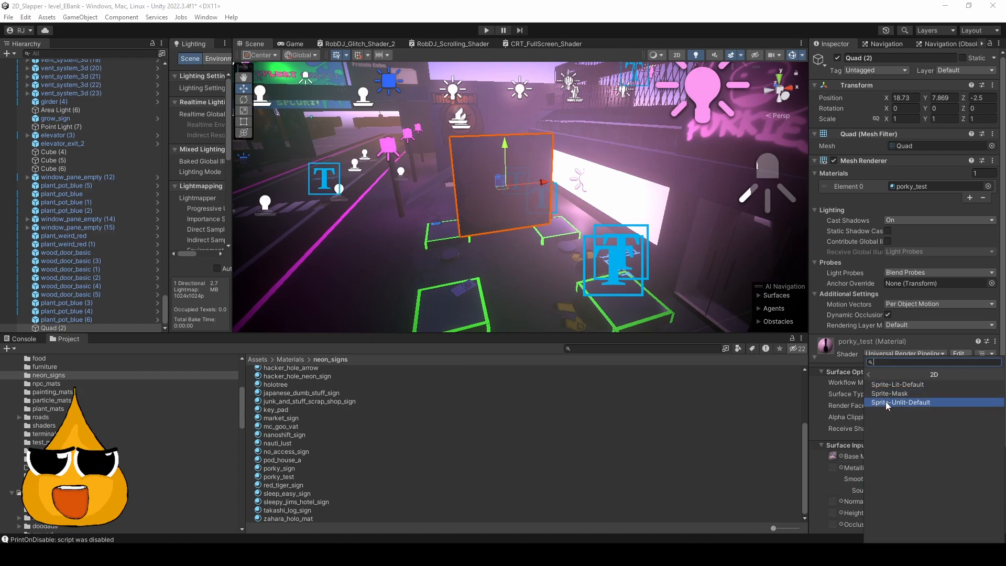
pyautogui.click(918, 403)
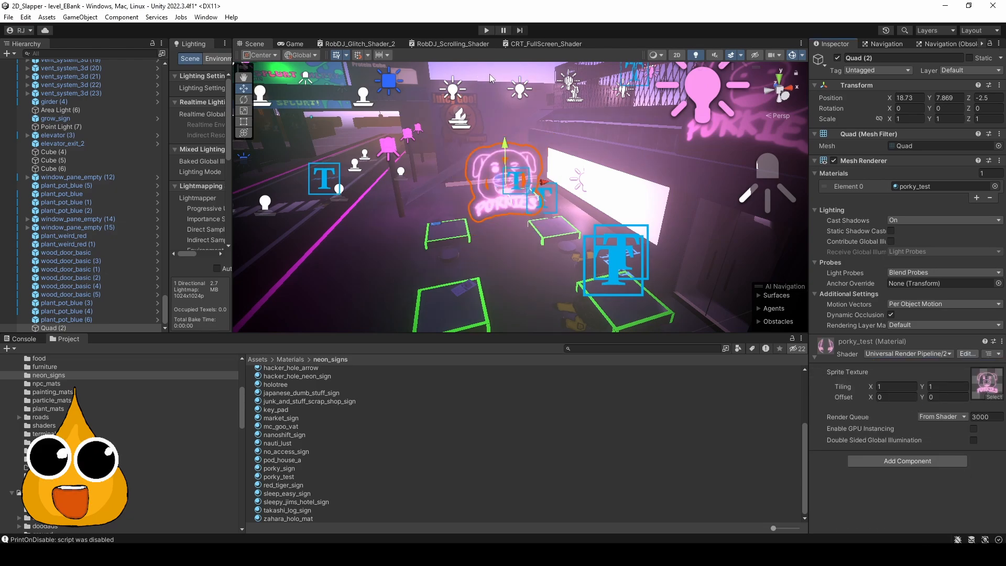
# Examine the test quad's neon pig sign from the front, the back and several side angles.
pyautogui.click(502, 234)
pyautogui.scroll(2, 501, 217)
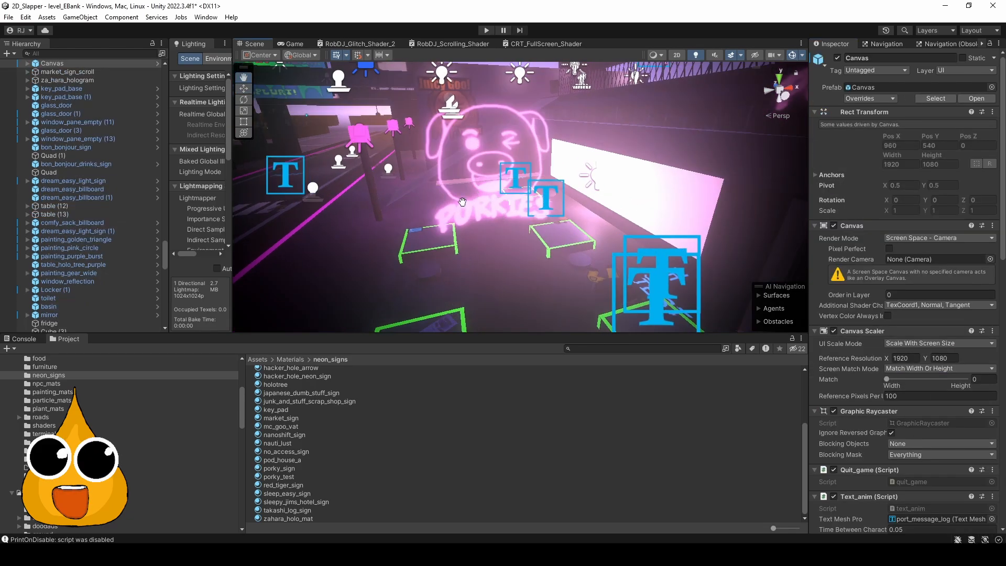
pyautogui.moveTo(462, 202); pyautogui.dragTo(488, 202)
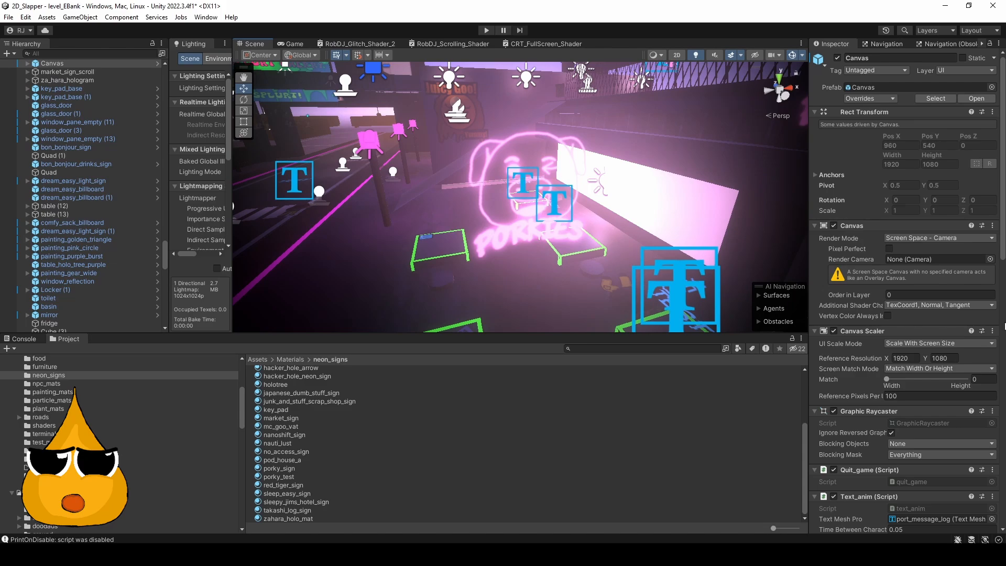
pyautogui.scroll(-3, 893, 519)
pyautogui.scroll(1, 543, 192)
pyautogui.scroll(2, 910, 366)
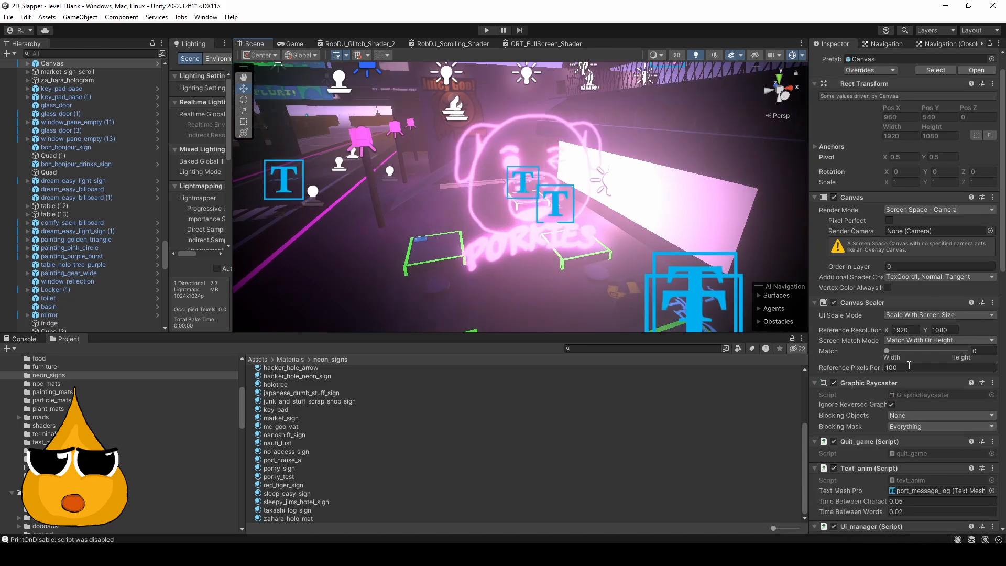
pyautogui.scroll(1, 909, 365)
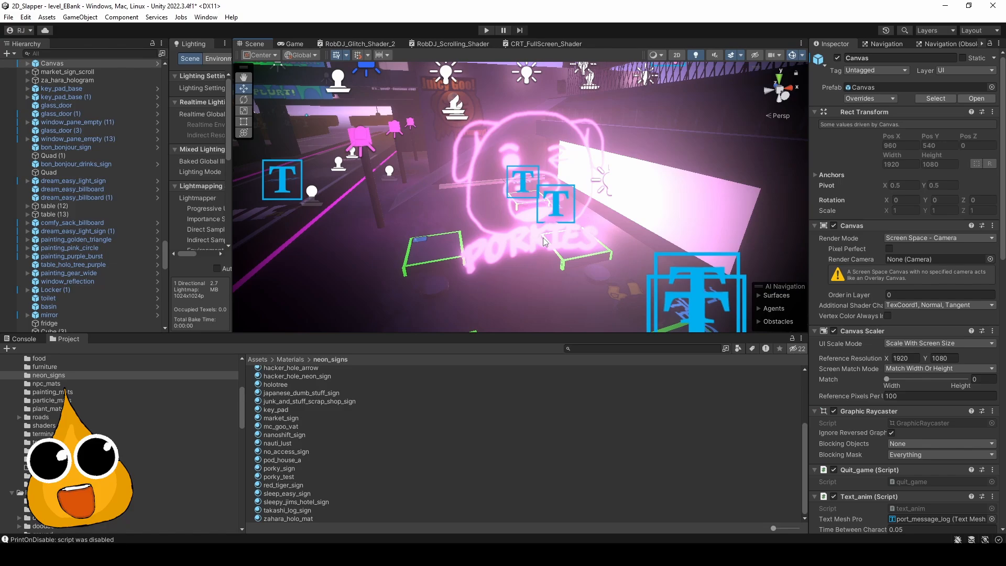
pyautogui.moveTo(491, 237); pyautogui.dragTo(558, 207)
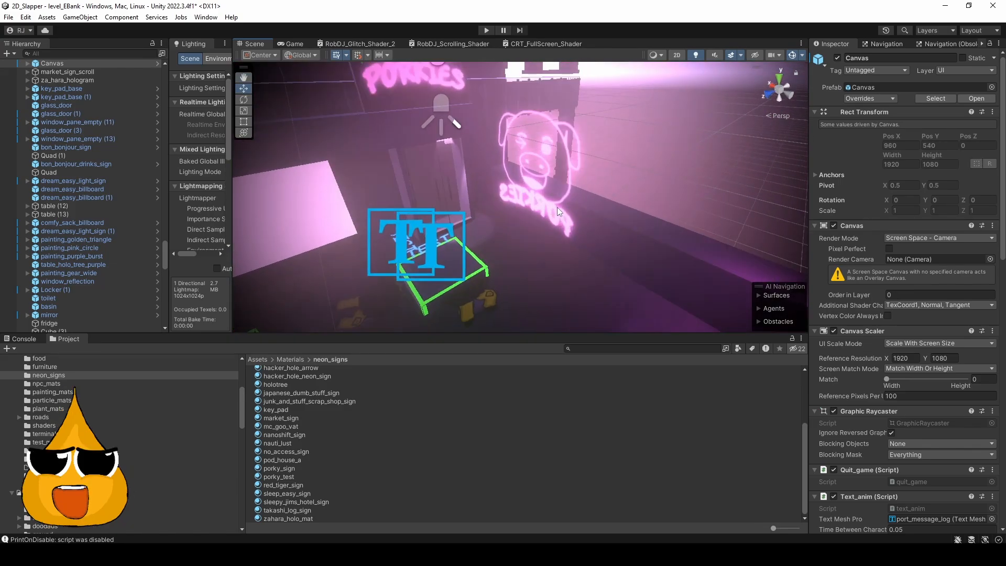
pyautogui.moveTo(504, 231); pyautogui.dragTo(479, 235)
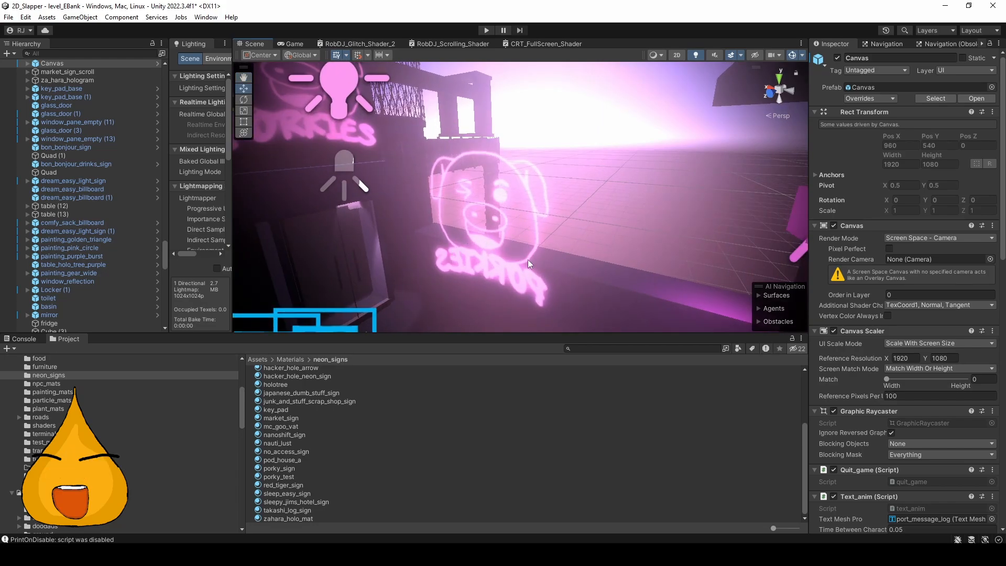
pyautogui.moveTo(530, 259); pyautogui.dragTo(373, 271)
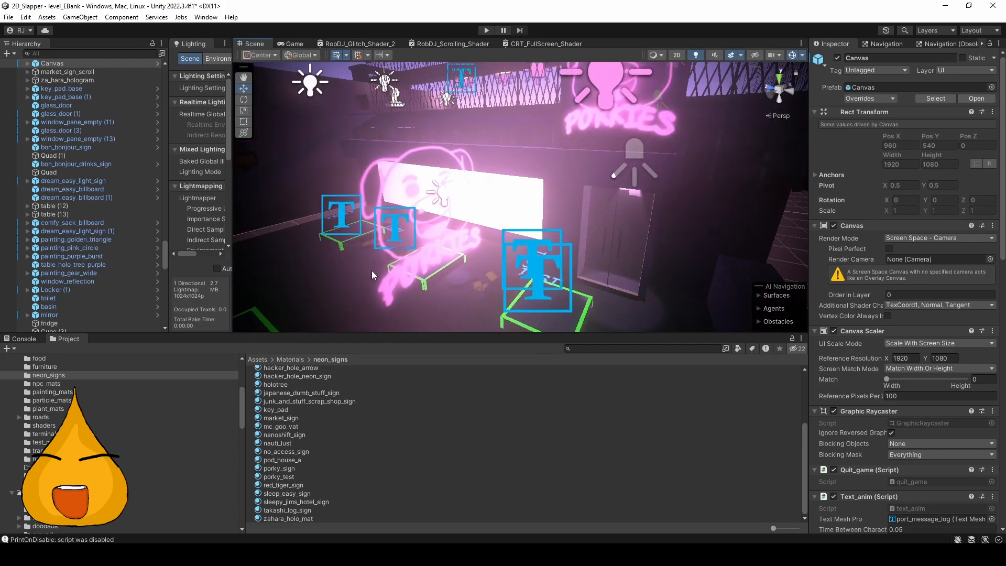
# Reselect the test quad and try the Universal Render Pipeline Unlit shader on its porky_test material.
pyautogui.click(428, 253)
pyautogui.click(427, 263)
pyautogui.click(425, 263)
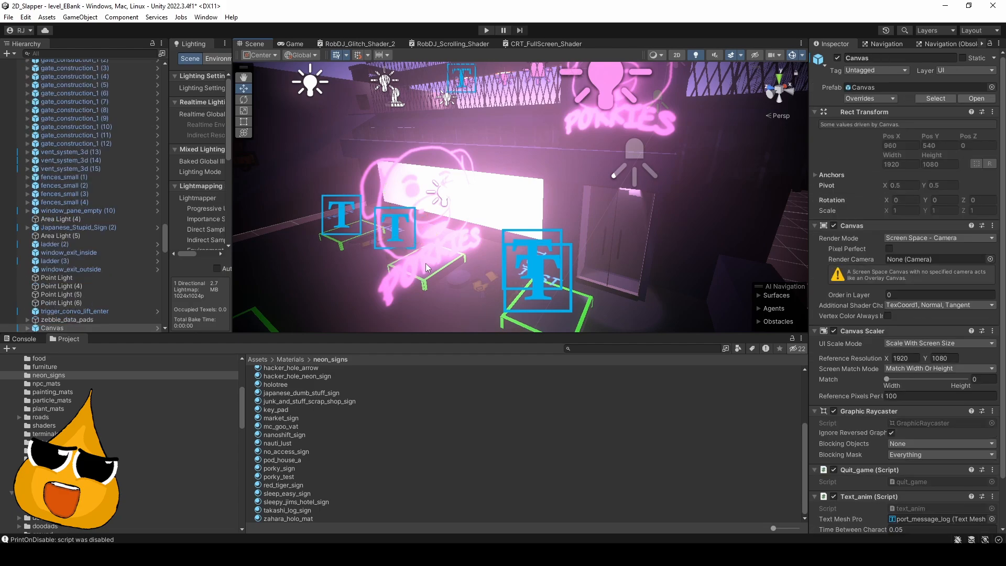
pyautogui.click(424, 263)
pyautogui.moveTo(425, 263); pyautogui.dragTo(495, 272)
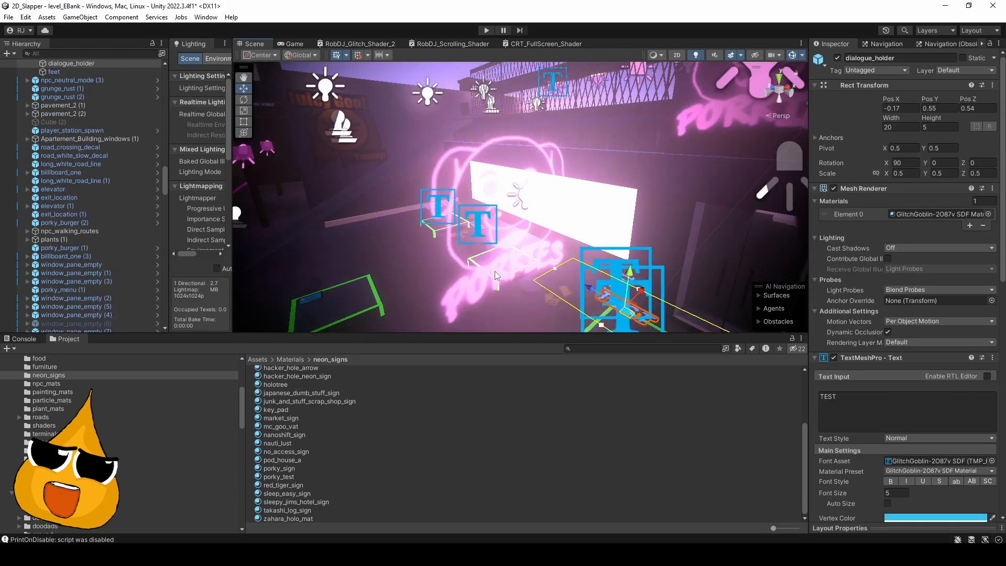
pyautogui.click(511, 245)
pyautogui.click(892, 354)
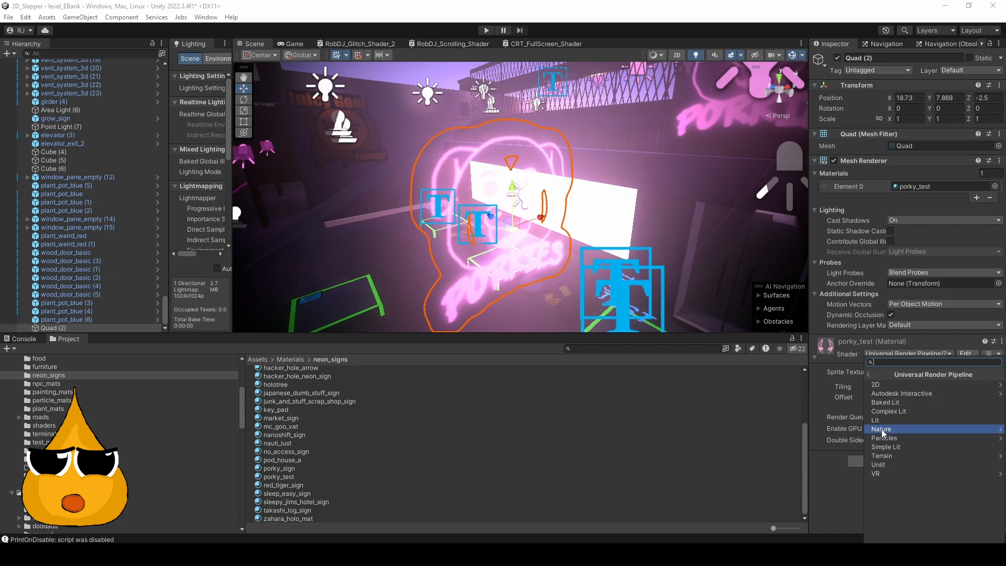
pyautogui.click(883, 465)
pyautogui.moveTo(515, 251); pyautogui.dragTo(532, 231)
pyautogui.click(633, 272)
pyautogui.click(519, 219)
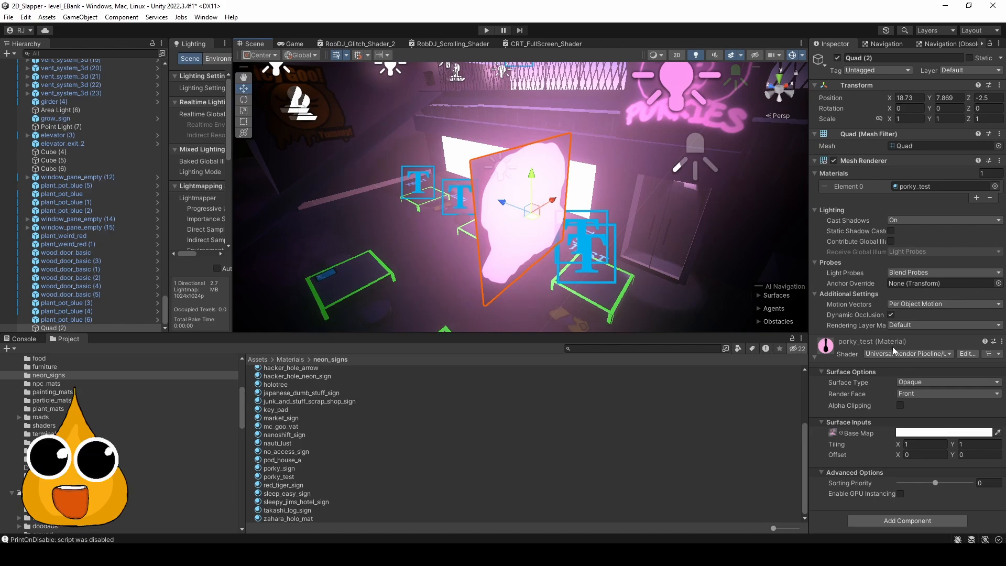
# Try Alpha Clipping on the porky_test material and inspect the edges of the clipped pig sign.
pyautogui.click(901, 405)
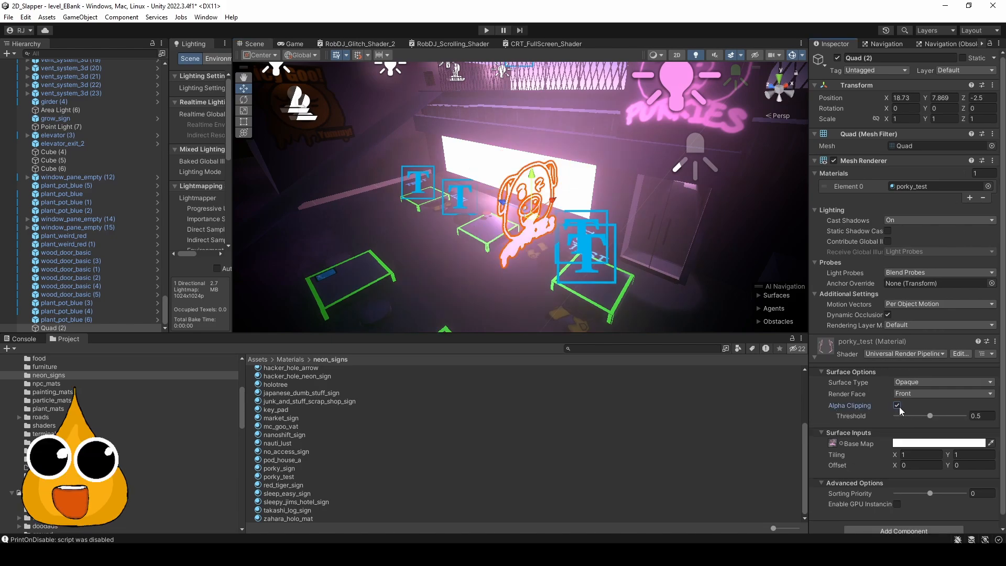
pyautogui.moveTo(597, 262); pyautogui.dragTo(655, 238)
pyautogui.click(725, 235)
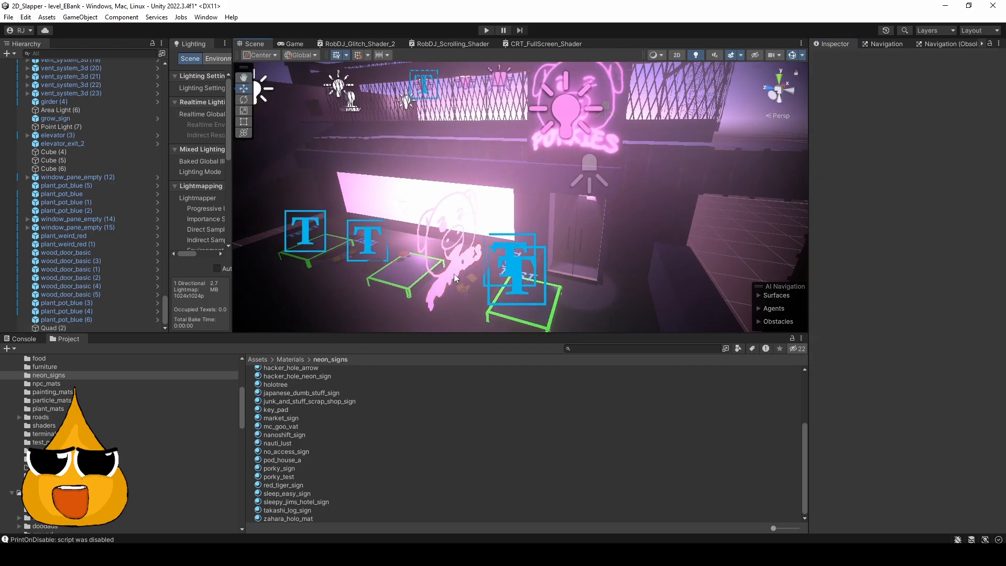
pyautogui.scroll(2, 450, 279)
# Reselect the test quad and set its porky_test shader back to Universal Render Pipeline 2D Sprite-Unlit-Default.
pyautogui.click(426, 291)
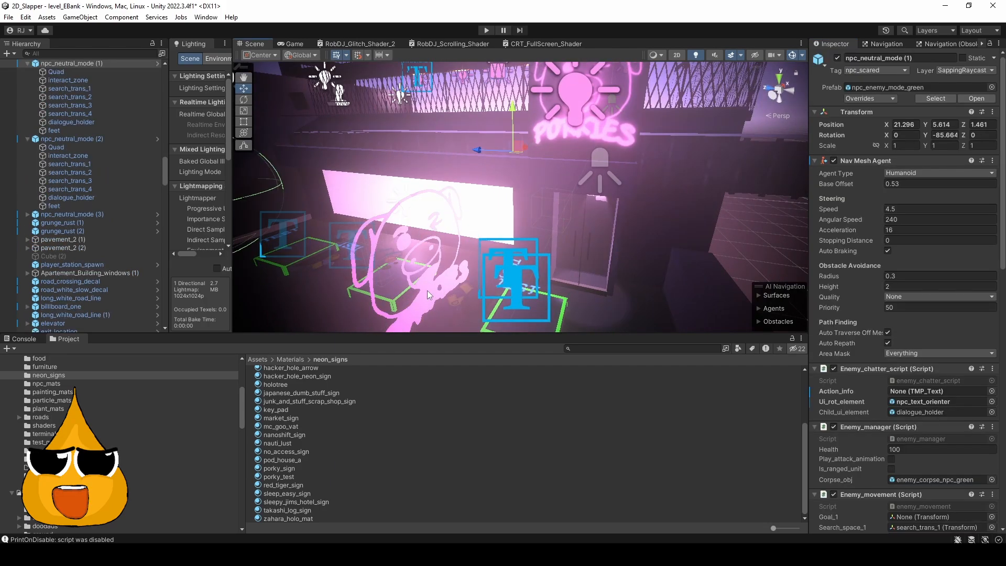
pyautogui.click(445, 277)
pyautogui.click(449, 276)
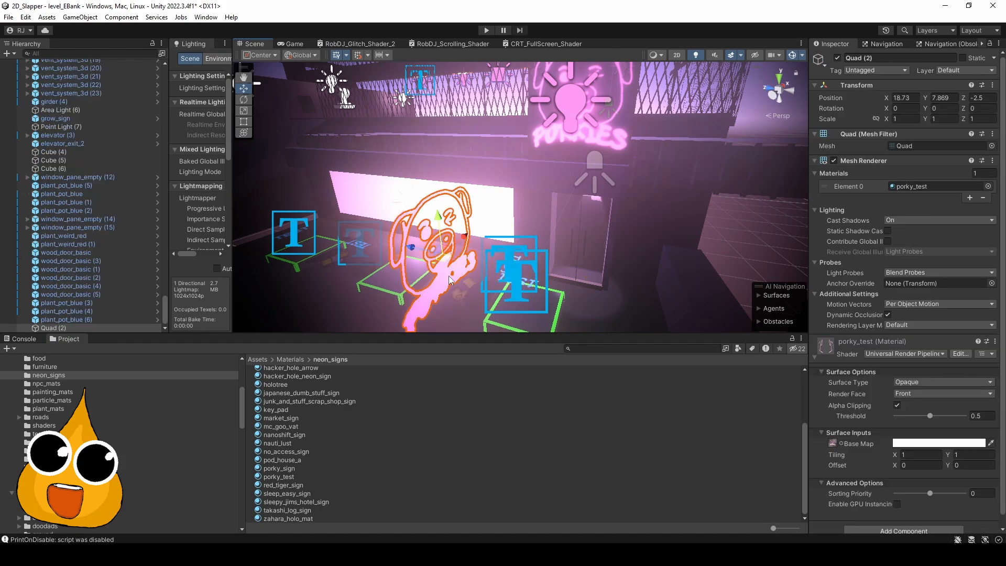
pyautogui.click(910, 355)
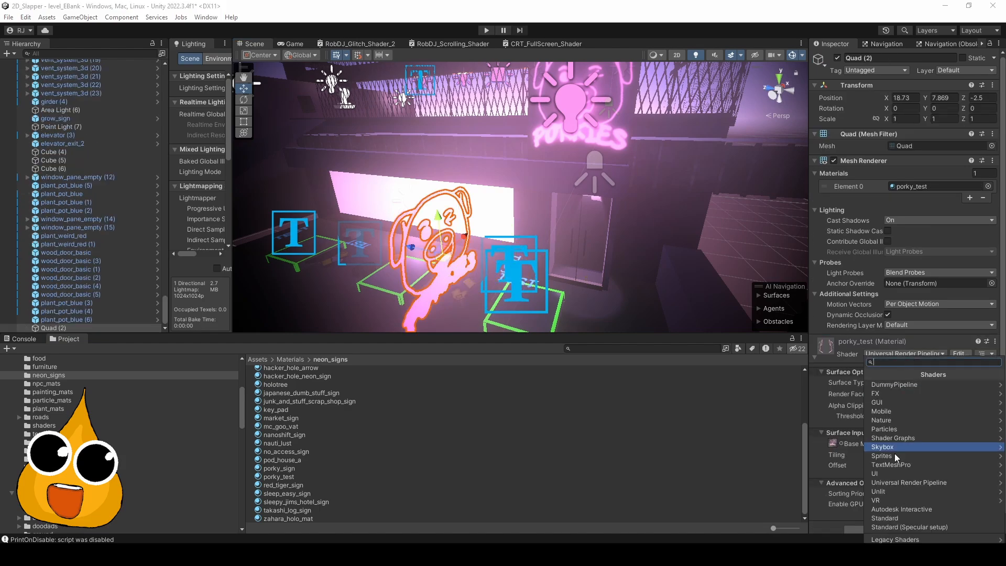
pyautogui.click(904, 481)
pyautogui.click(901, 386)
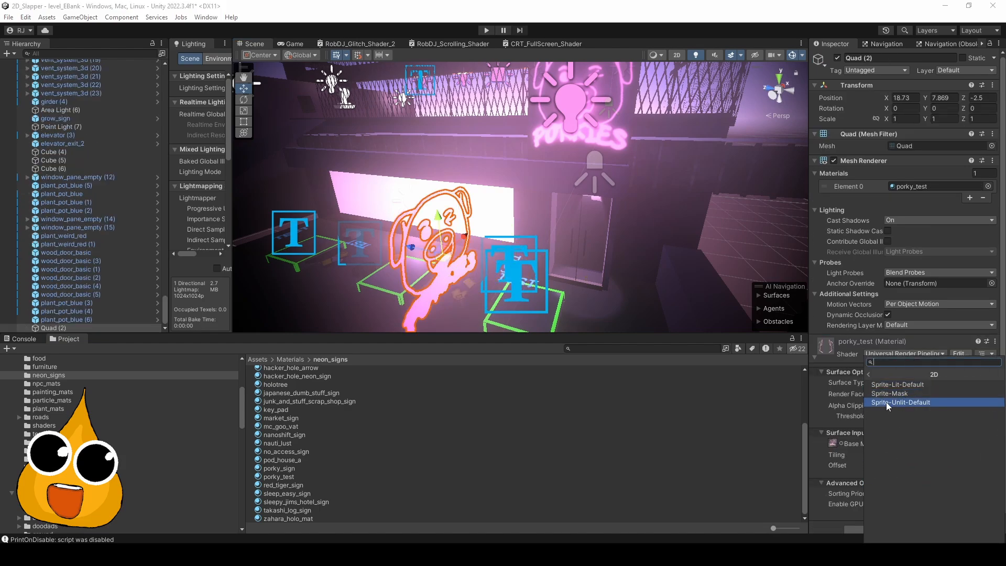
pyautogui.click(905, 402)
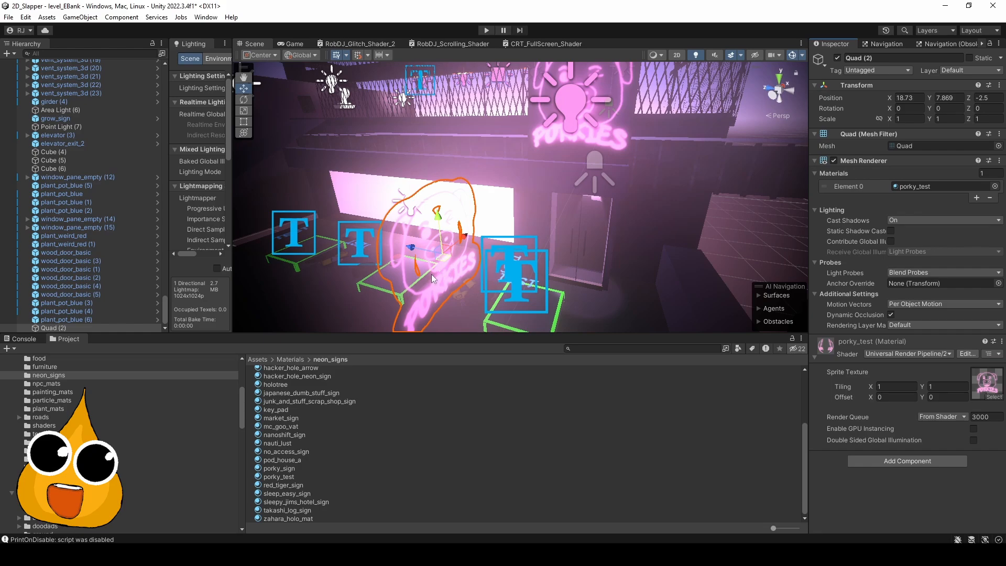
# Examine the glow and transparency of the test quad's pig sign from several angles and up close.
pyautogui.moveTo(477, 291); pyautogui.dragTo(554, 257)
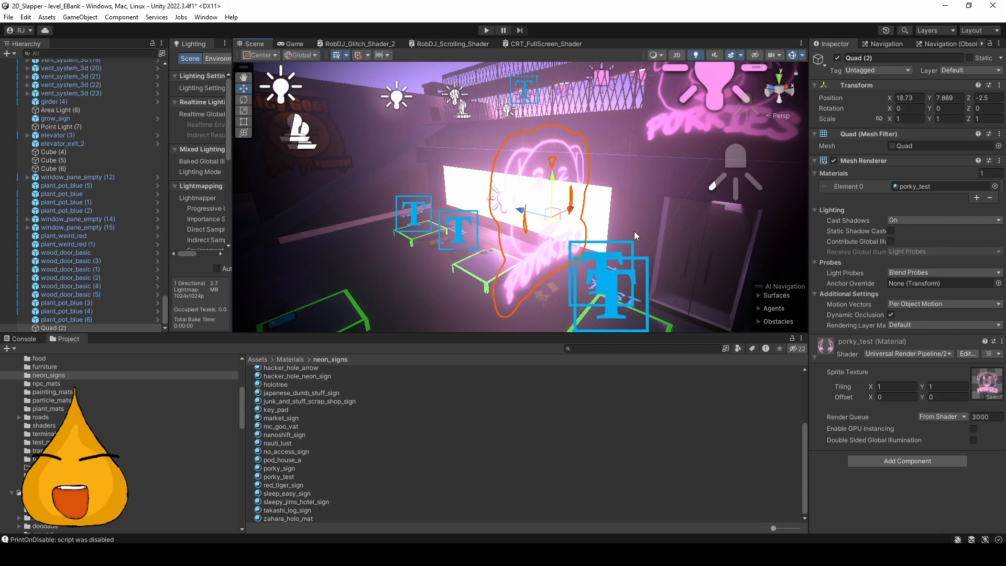
pyautogui.moveTo(572, 254); pyautogui.dragTo(509, 248)
pyautogui.scroll(-2, 509, 246)
pyautogui.click(454, 69)
pyautogui.scroll(3, 531, 221)
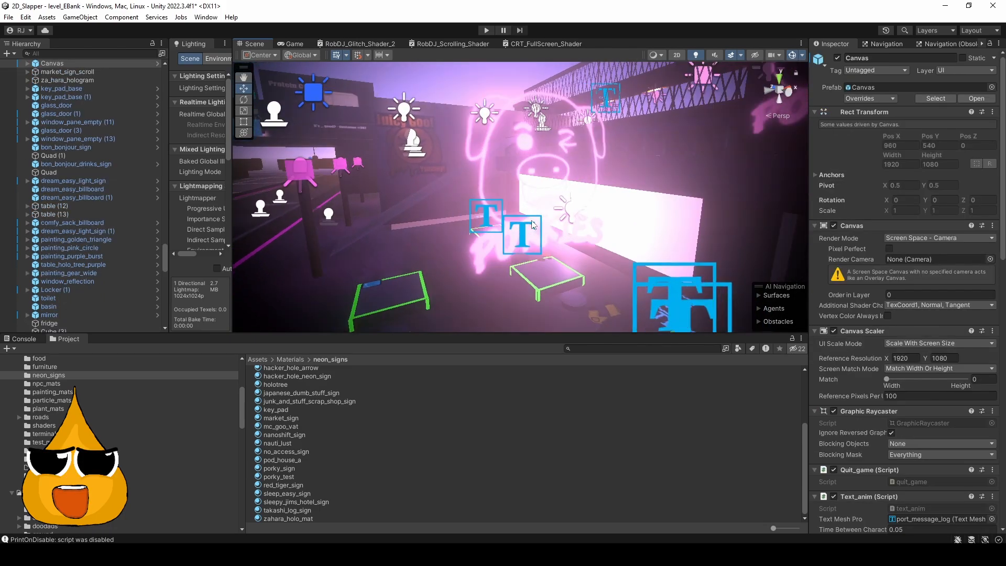
pyautogui.click(480, 257)
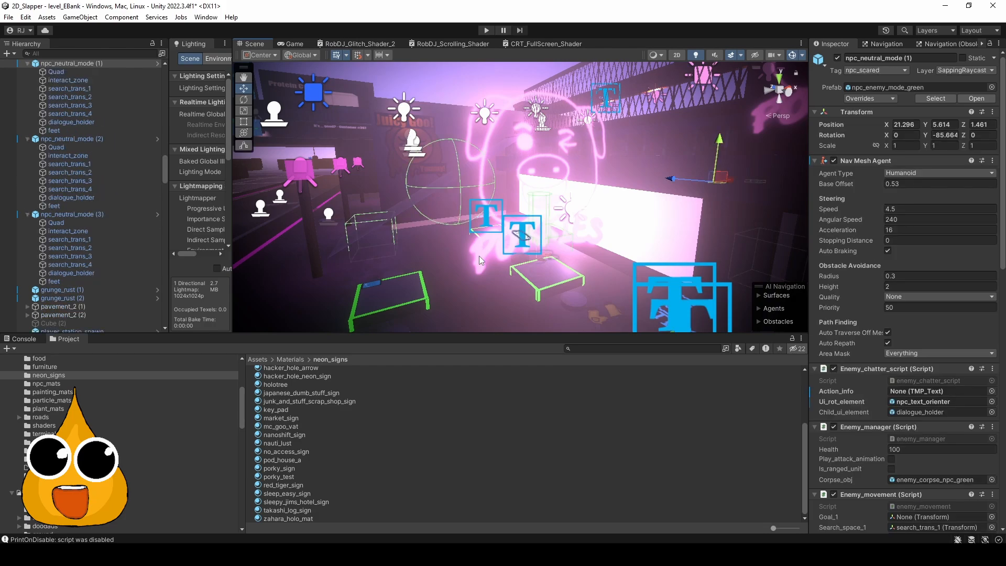
pyautogui.click(480, 257)
pyautogui.click(480, 257)
pyautogui.click(481, 257)
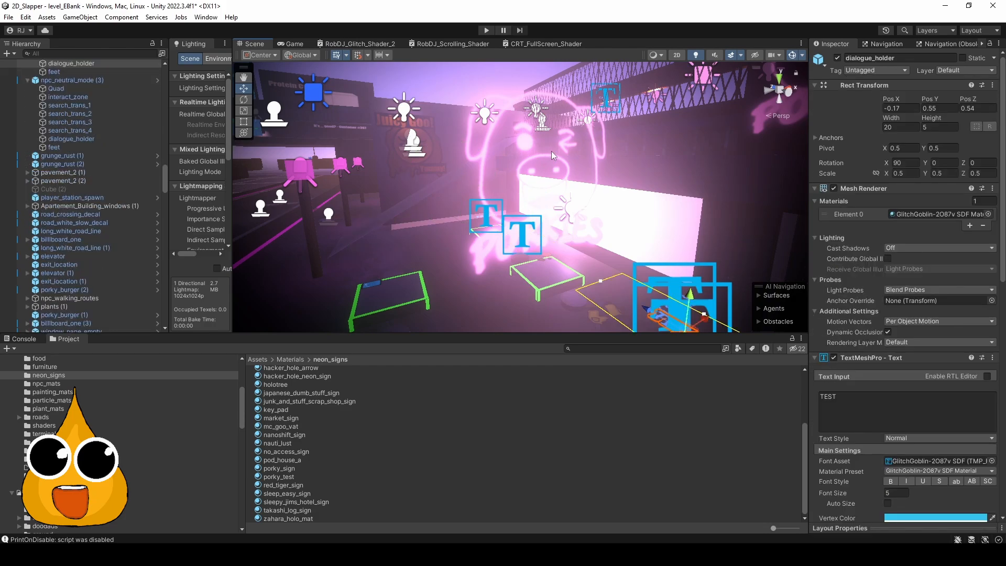
pyautogui.click(523, 144)
pyautogui.scroll(2, 529, 174)
pyautogui.scroll(-2, 528, 171)
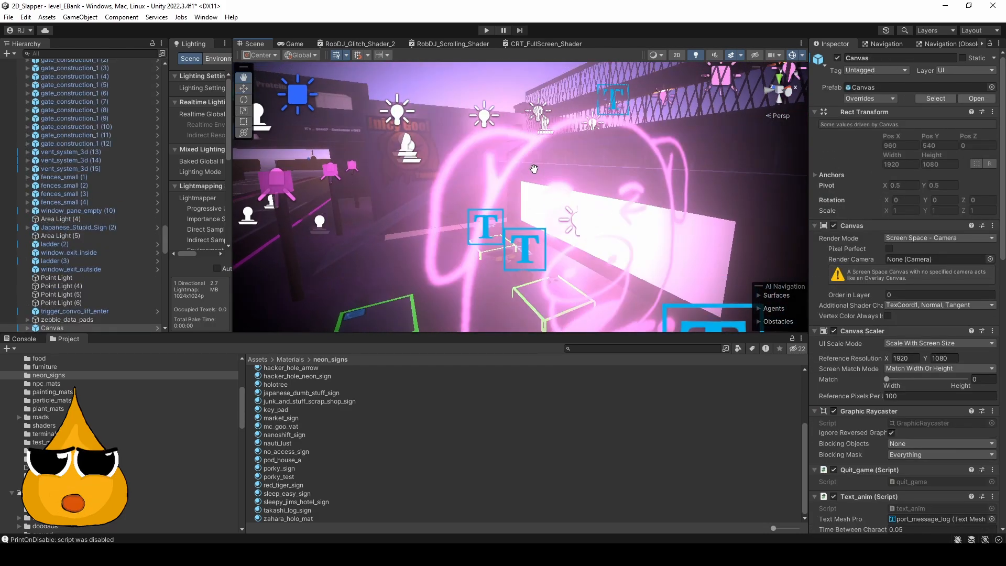
pyautogui.moveTo(535, 170); pyautogui.dragTo(544, 192)
pyautogui.scroll(-2, 535, 203)
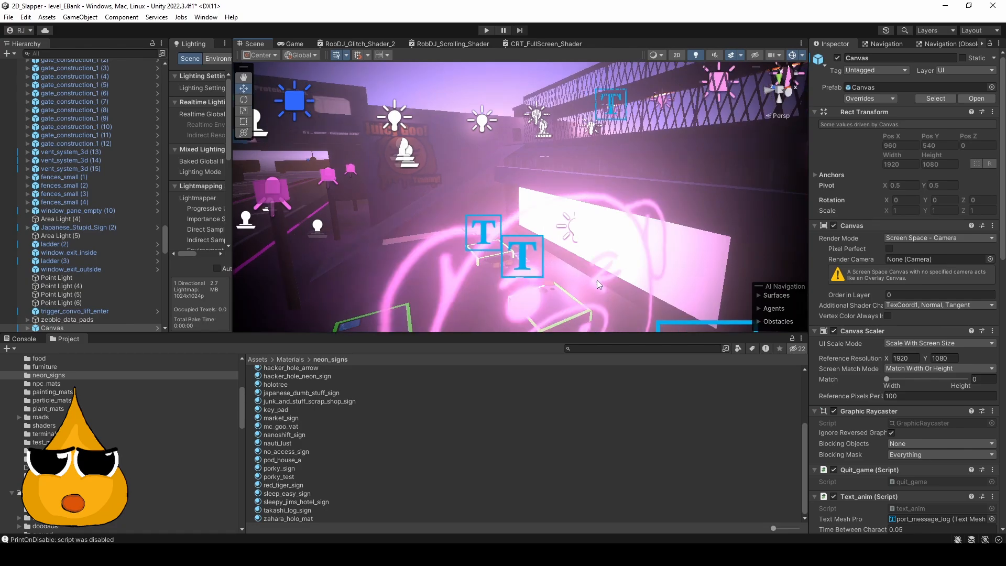
# Select and frame the test quad, then deselect it to examine its glowing pig sign against the Juicy Goo wall.
pyautogui.click(602, 278)
pyautogui.click(602, 278)
pyautogui.click(602, 279)
pyautogui.click(602, 278)
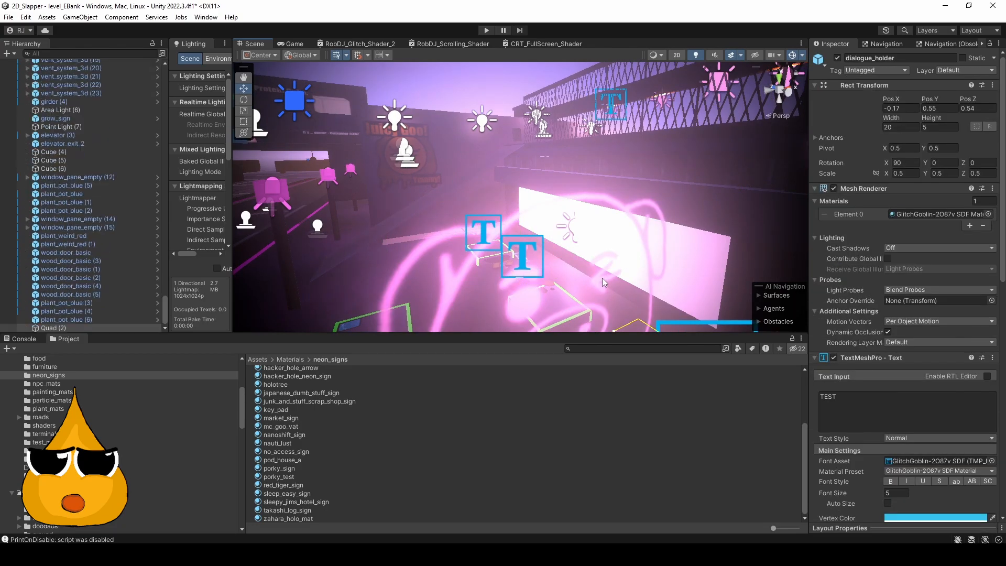
pyautogui.click(602, 278)
pyautogui.scroll(-2, 603, 278)
pyautogui.moveTo(497, 243); pyautogui.dragTo(409, 266)
pyautogui.press('f')
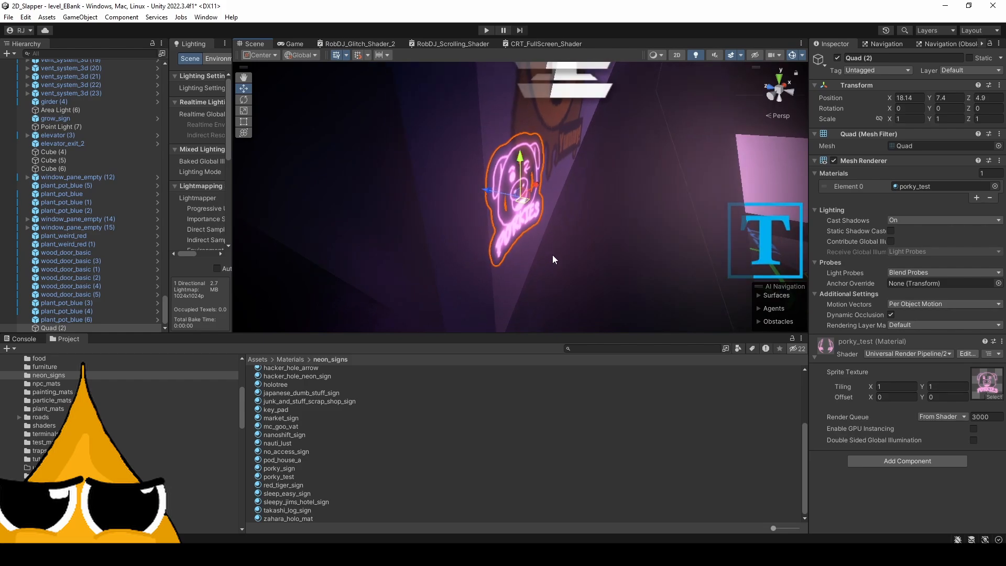
pyautogui.moveTo(553, 255); pyautogui.dragTo(577, 233)
pyautogui.scroll(-2, 579, 283)
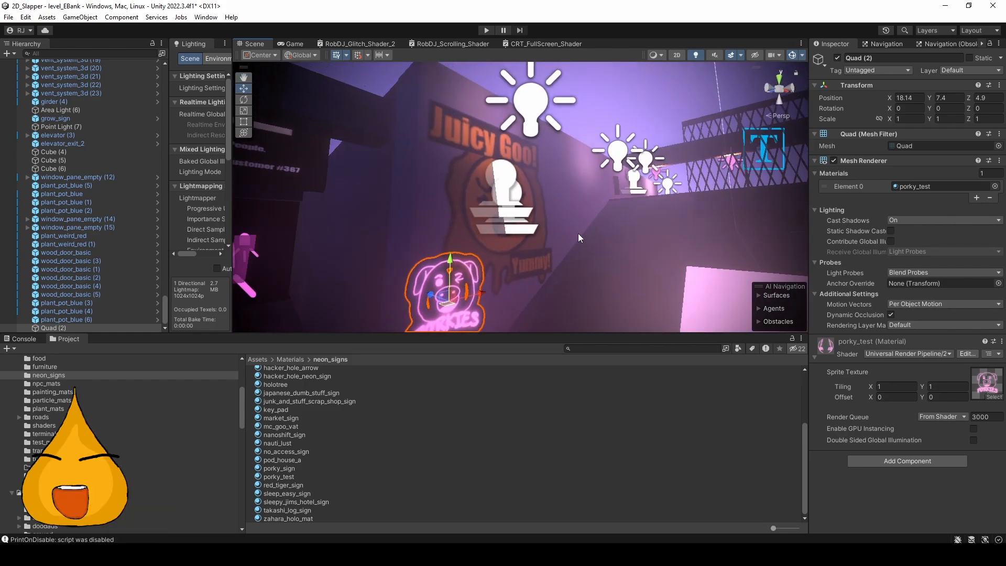
pyautogui.click(592, 112)
pyautogui.moveTo(592, 112); pyautogui.dragTo(553, 239)
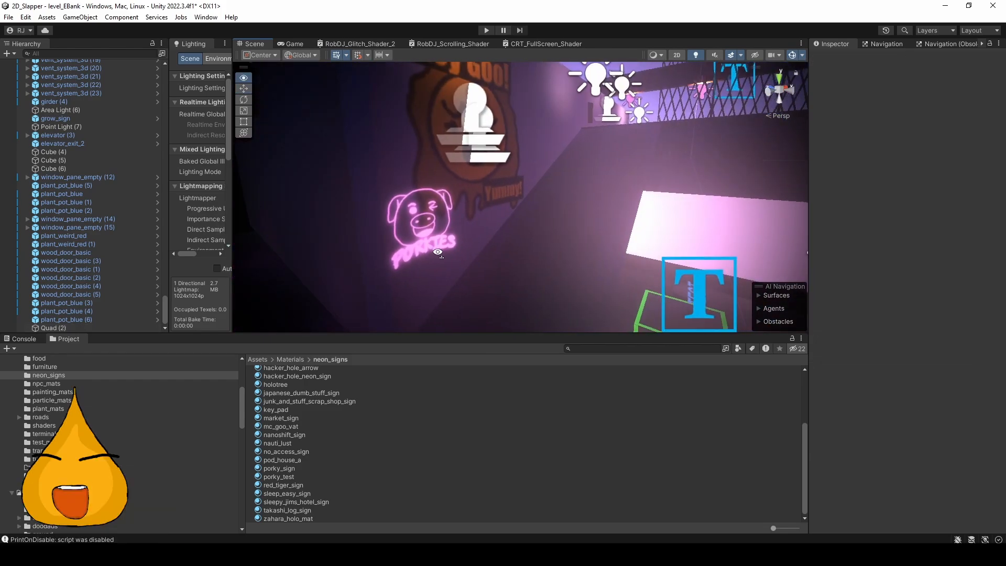
pyautogui.moveTo(435, 252)
pyautogui.mouseDown()
pyautogui.moveTo(656, 254)
pyautogui.moveTo(435, 252)
pyautogui.mouseUp()
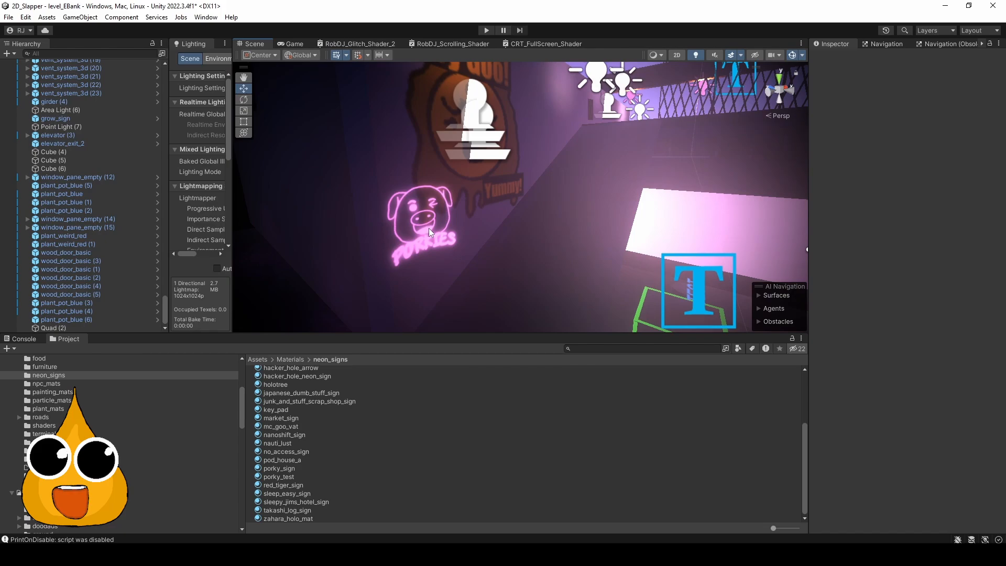
# Select the Quad (2) test object and delete it from the scene.
pyautogui.click(428, 228)
pyautogui.click(62, 311)
pyautogui.click(62, 327)
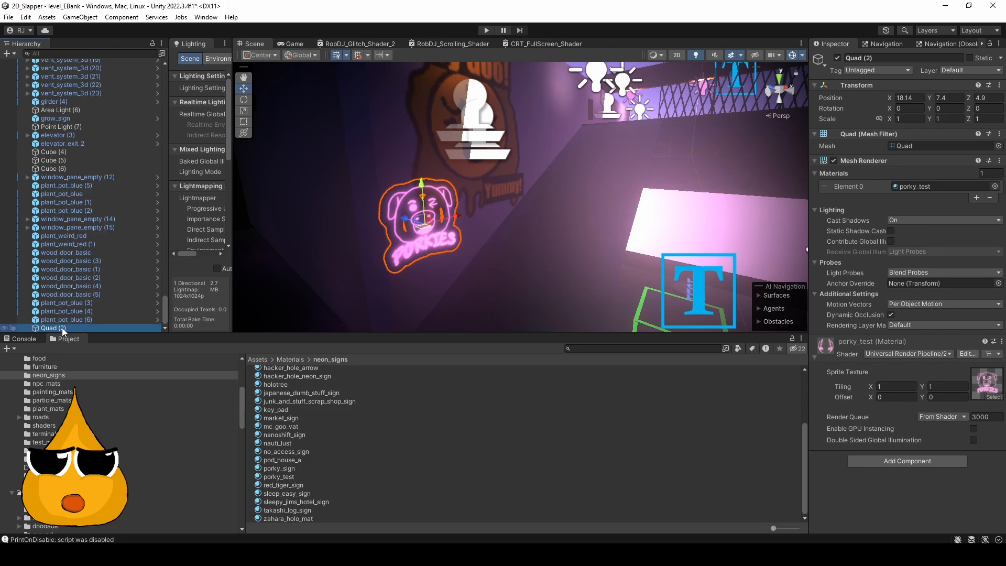
pyautogui.press('Up')
pyautogui.press('Up')
pyautogui.press('Up')
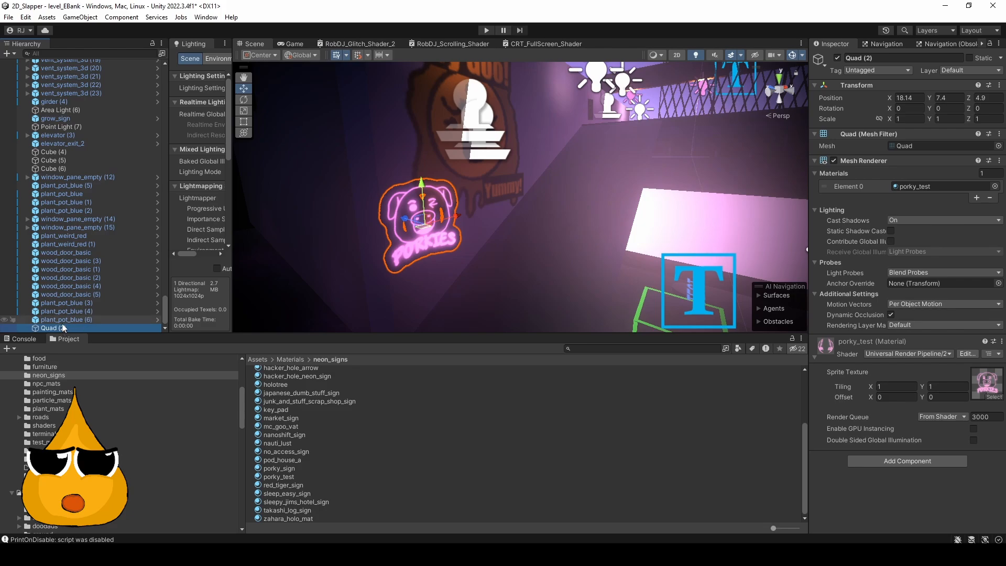
pyautogui.click(55, 328)
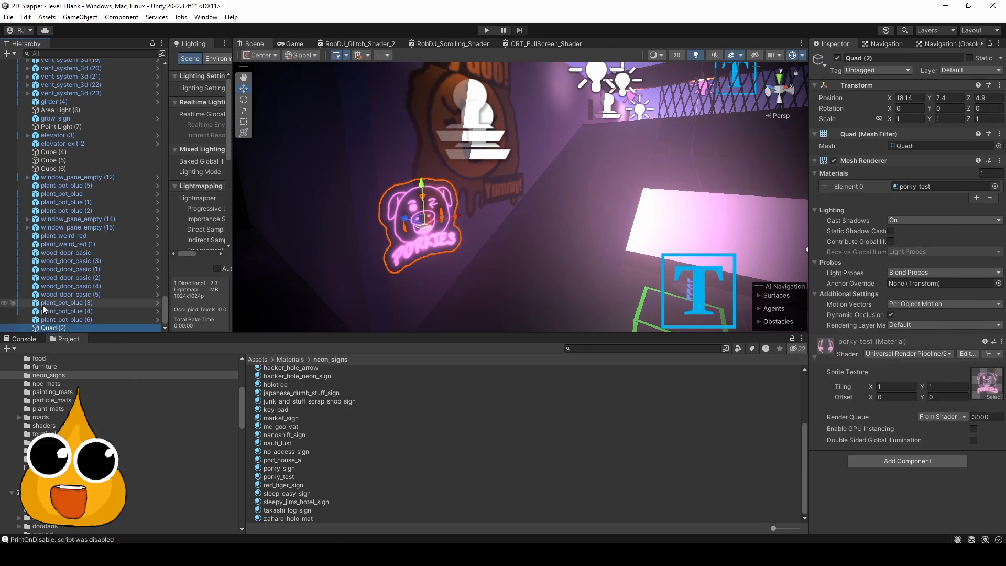
pyautogui.press('Delete')
# Select the original porky_sign above the shop, frame it up close, and deselect it to view its glow.
pyautogui.moveTo(448, 244); pyautogui.dragTo(654, 256)
pyautogui.click(603, 116)
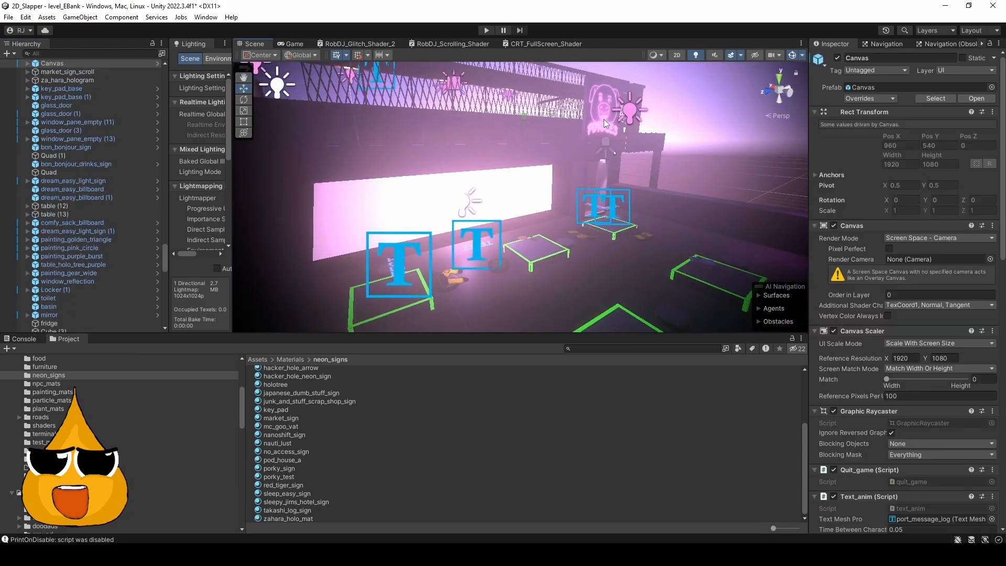
pyautogui.click(603, 116)
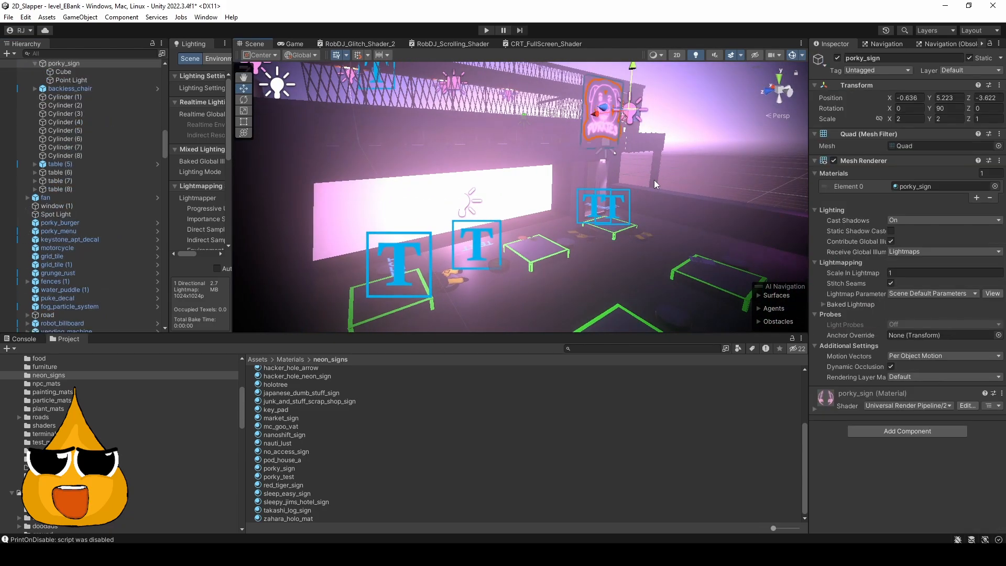
pyautogui.press('f')
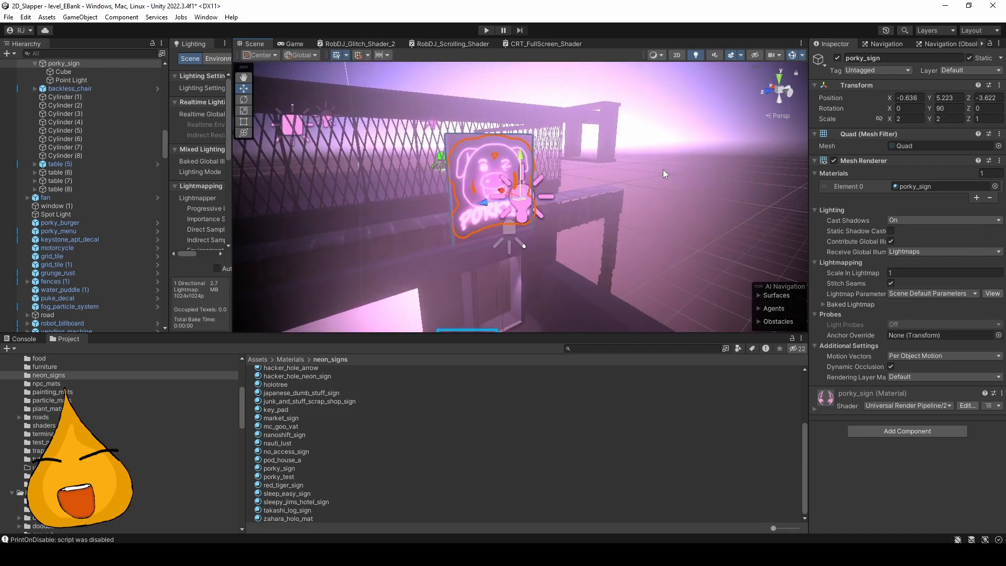
pyautogui.click(673, 200)
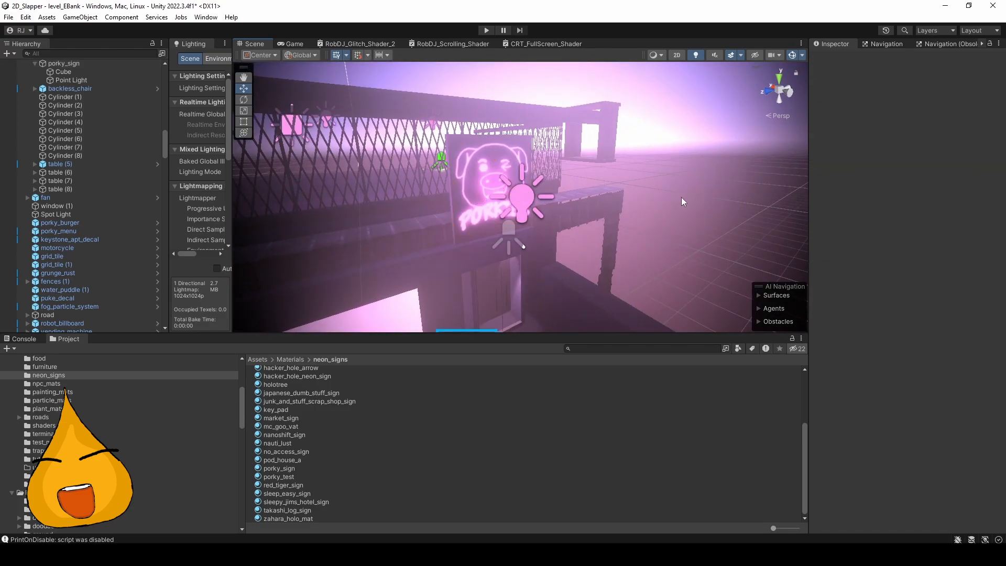
# Survey the neon signs and billboards across the street and plaza of the city level.
pyautogui.moveTo(681, 197); pyautogui.dragTo(539, 137)
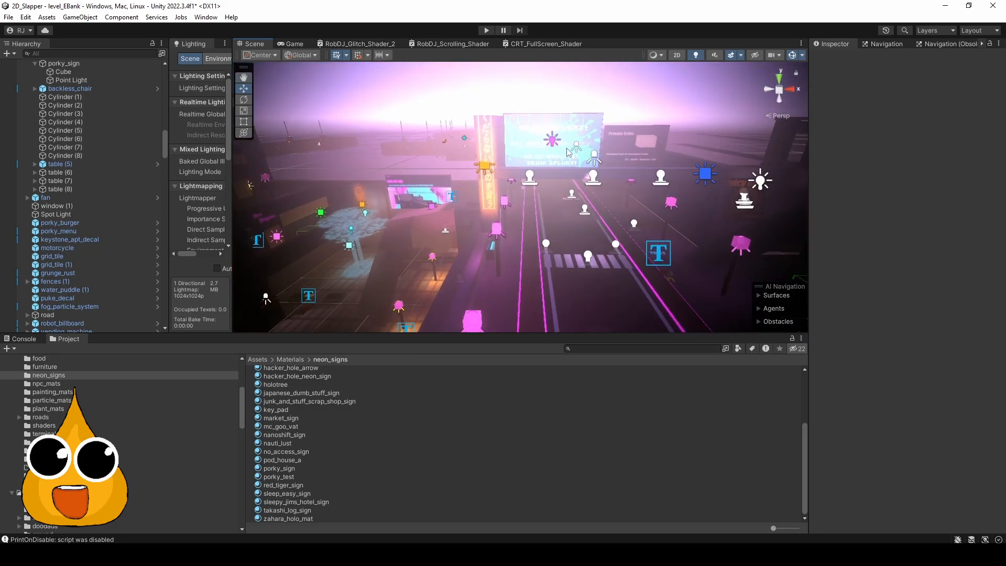
pyautogui.moveTo(427, 207); pyautogui.dragTo(649, 102)
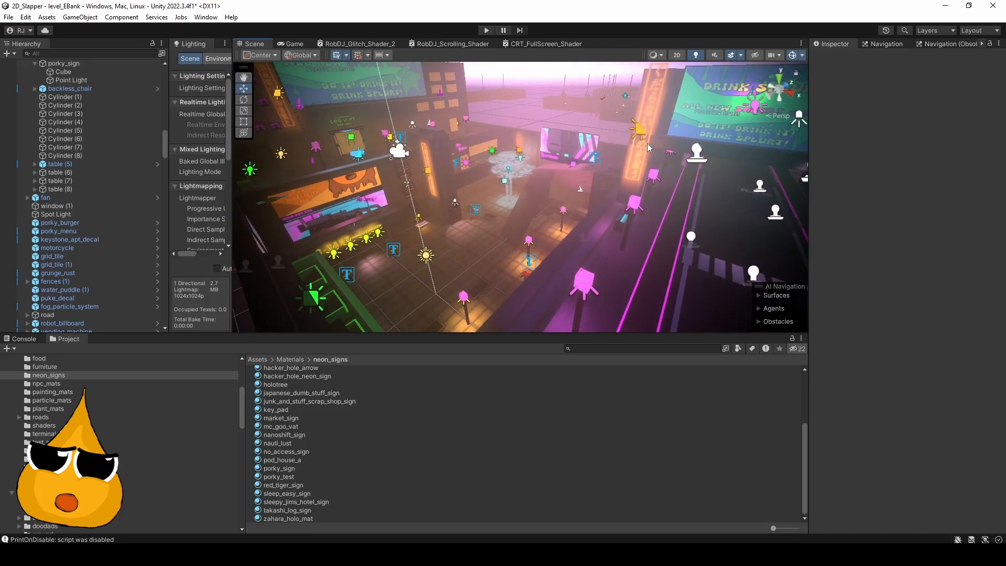
pyautogui.moveTo(648, 143); pyautogui.dragTo(675, 116)
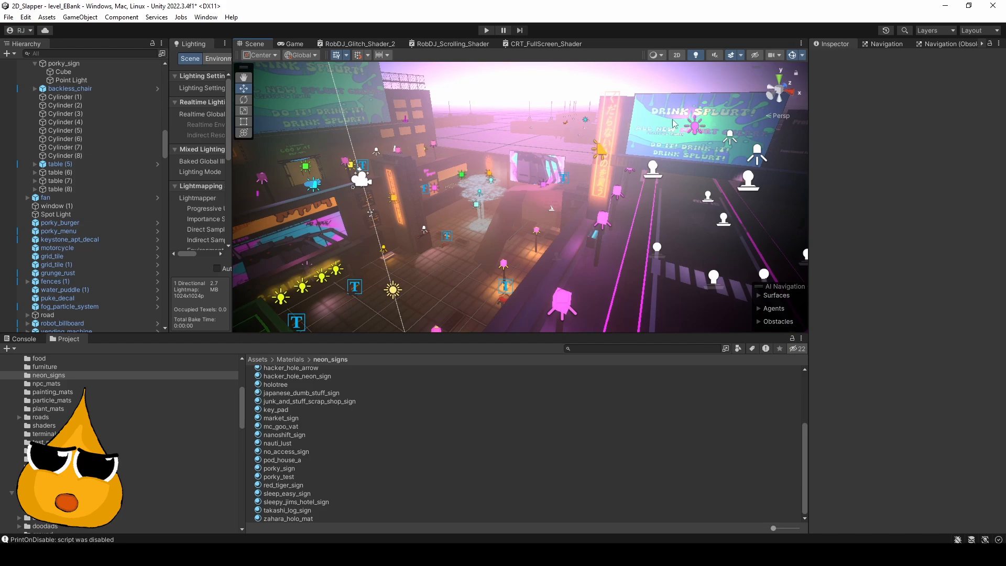
pyautogui.moveTo(628, 179)
pyautogui.mouseDown()
pyautogui.moveTo(634, 203)
pyautogui.moveTo(644, 190)
pyautogui.mouseUp()
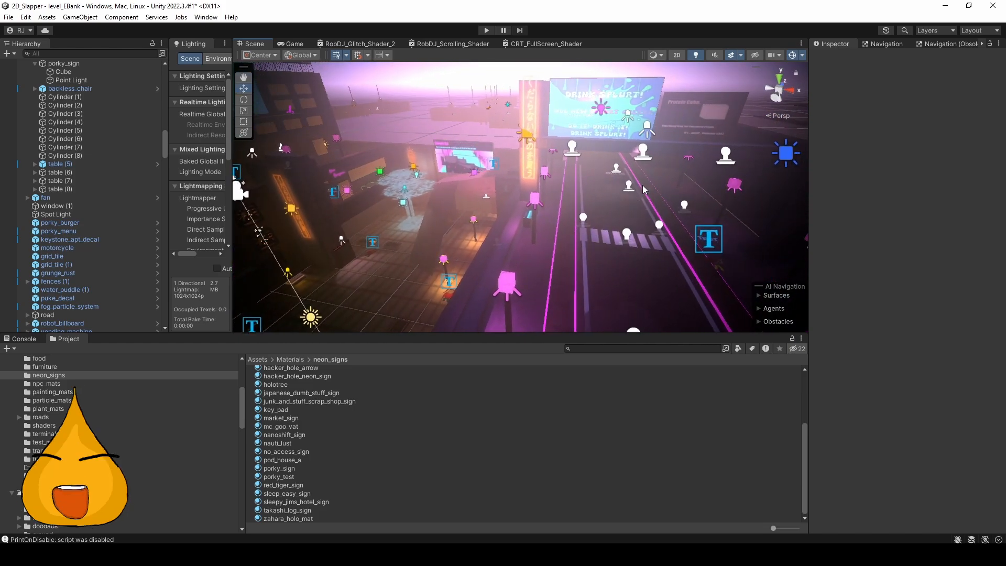